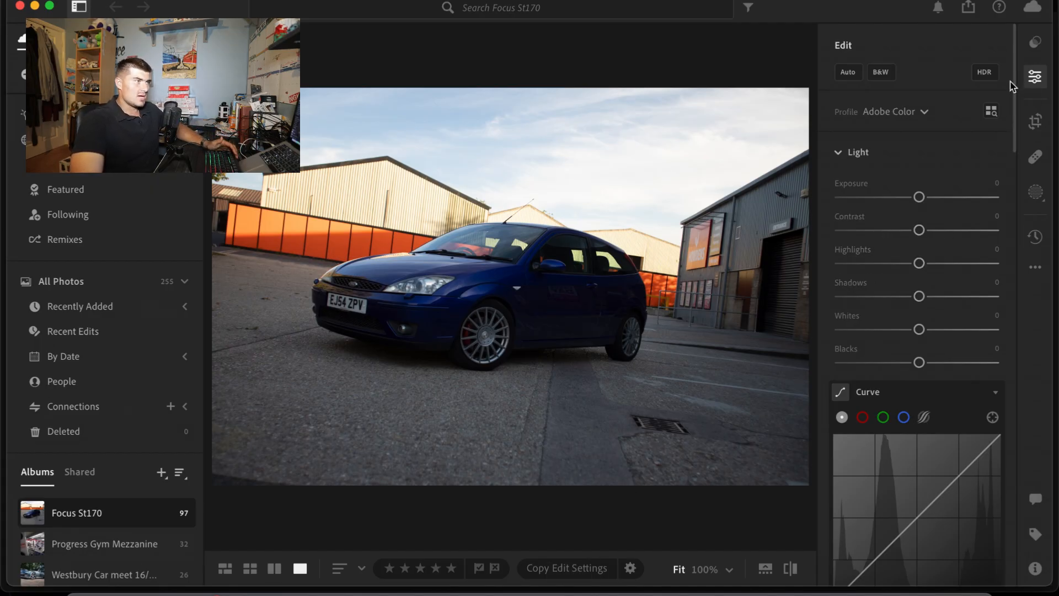
Remove chromatic aberration and enable lens corrections with the Canon RF 16mm F2.8 STM lens profile
{"action": "scroll", "coordinate": [940, 407], "scroll_direction": "down", "scroll_amount": 15}
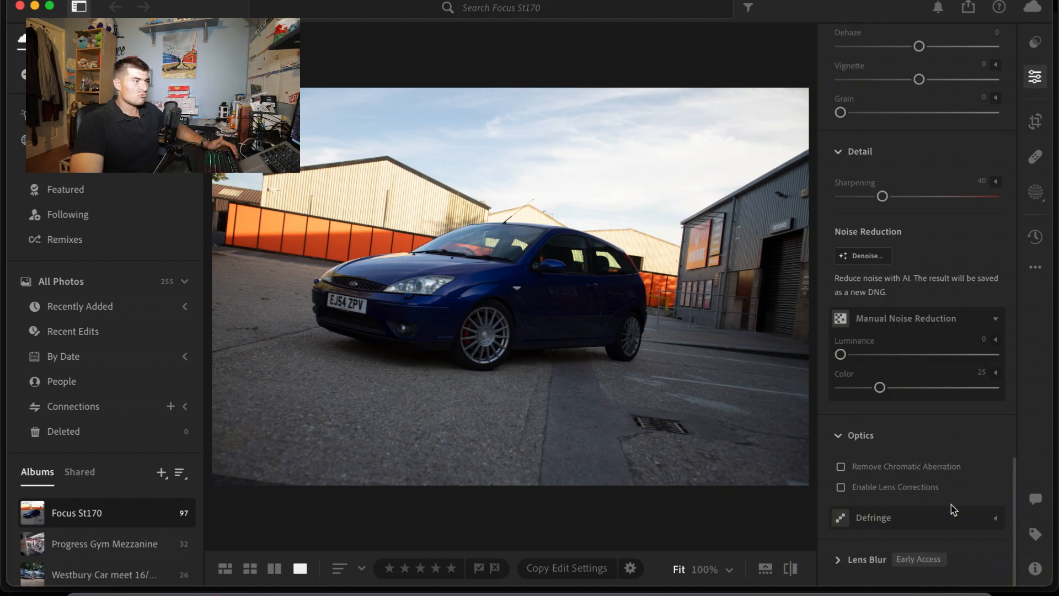
{"action": "left_click", "coordinate": [853, 470]}
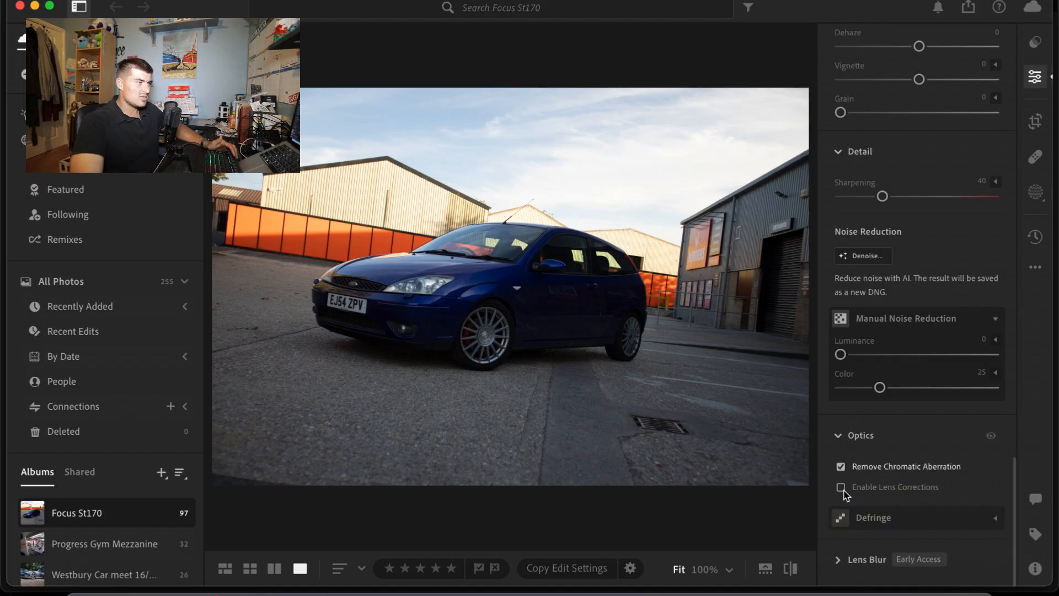
{"action": "left_click", "coordinate": [841, 488]}
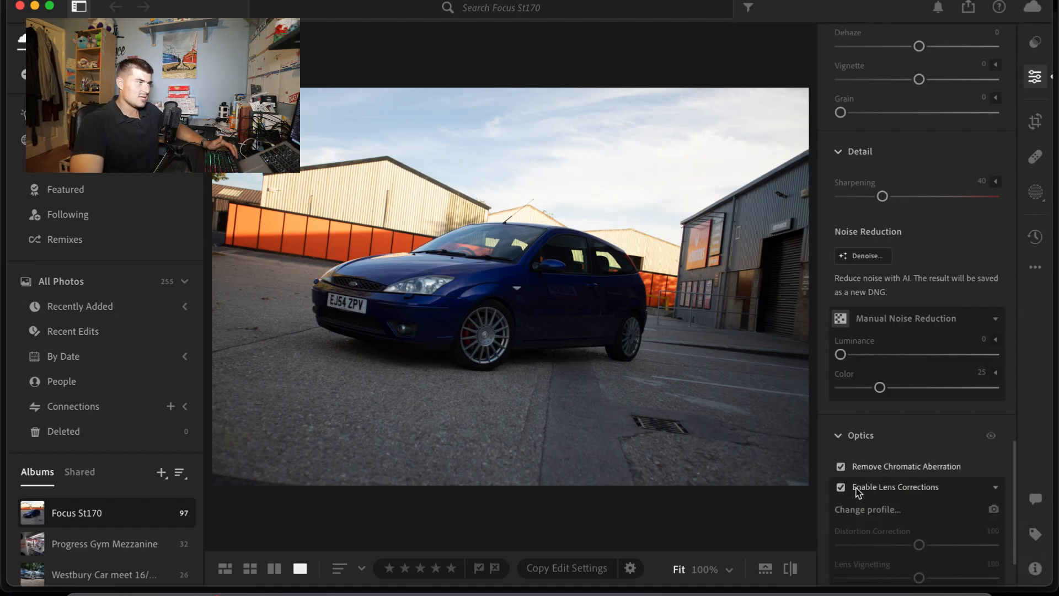
{"action": "left_click", "coordinate": [901, 508]}
{"action": "left_click", "coordinate": [456, 279]}
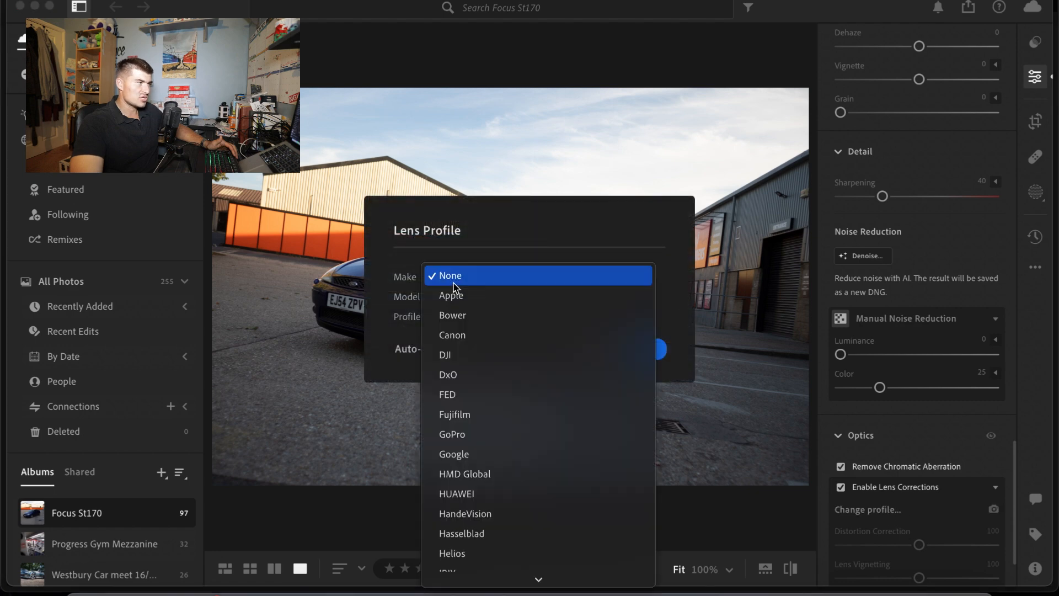
{"action": "left_click", "coordinate": [466, 332]}
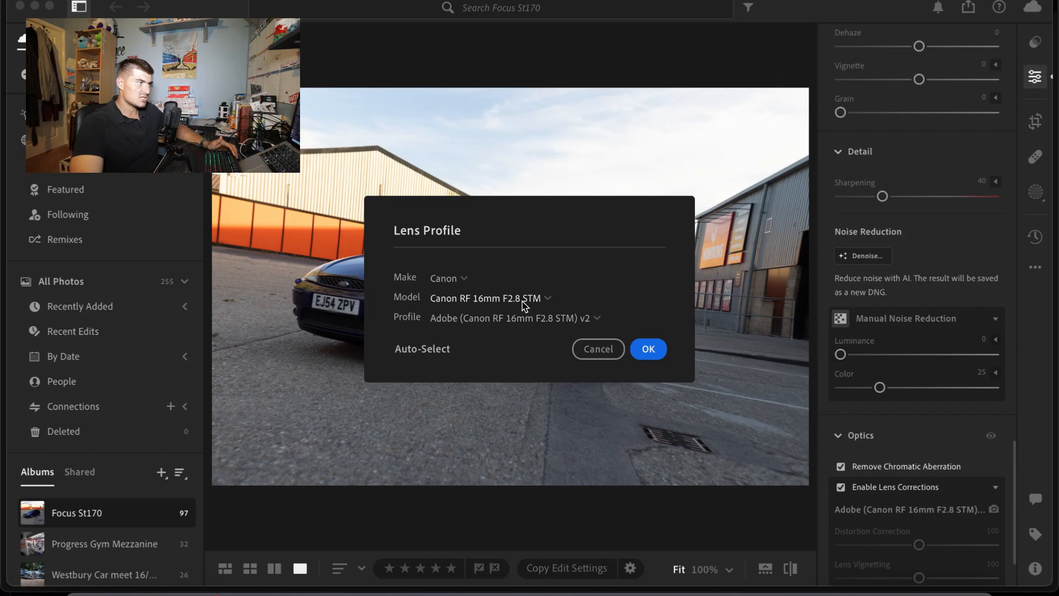
{"action": "left_click", "coordinate": [656, 350]}
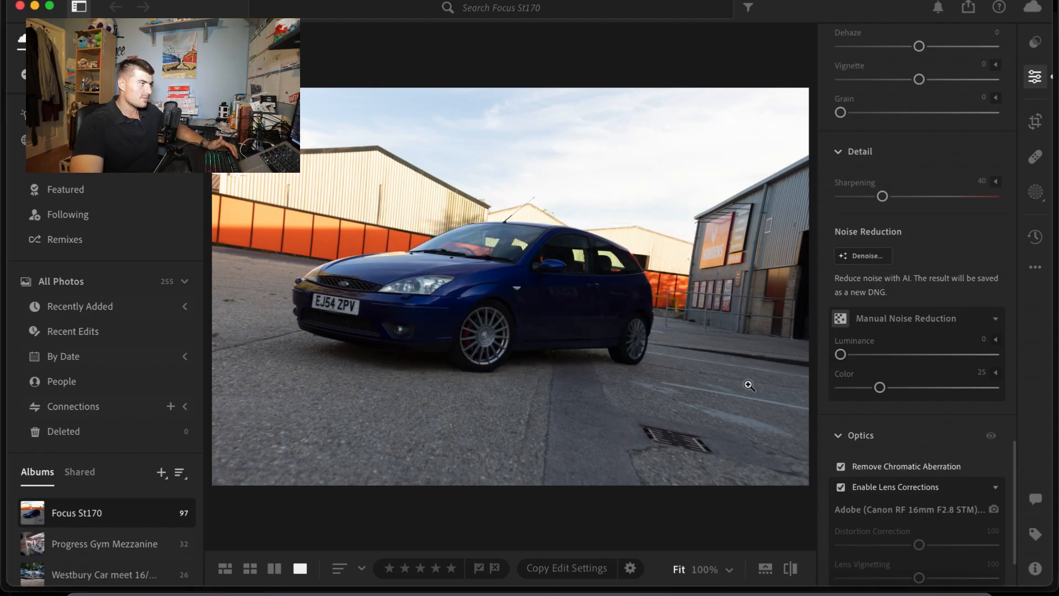
Create a subject mask that selects the blue car
{"action": "scroll", "coordinate": [888, 358], "scroll_direction": "up", "scroll_amount": 5}
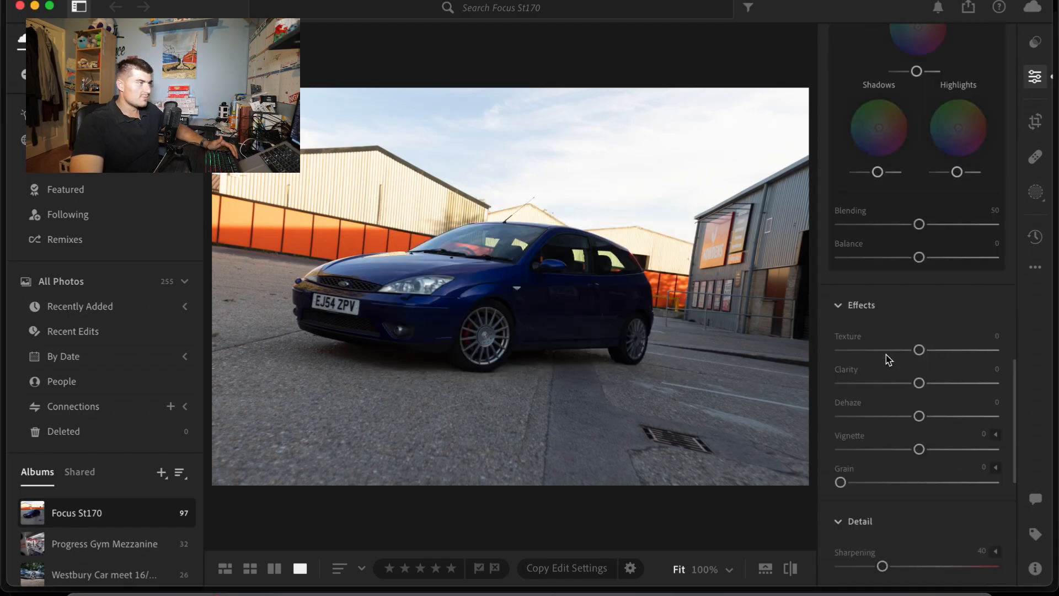
{"action": "scroll", "coordinate": [887, 358], "scroll_direction": "up", "scroll_amount": 15}
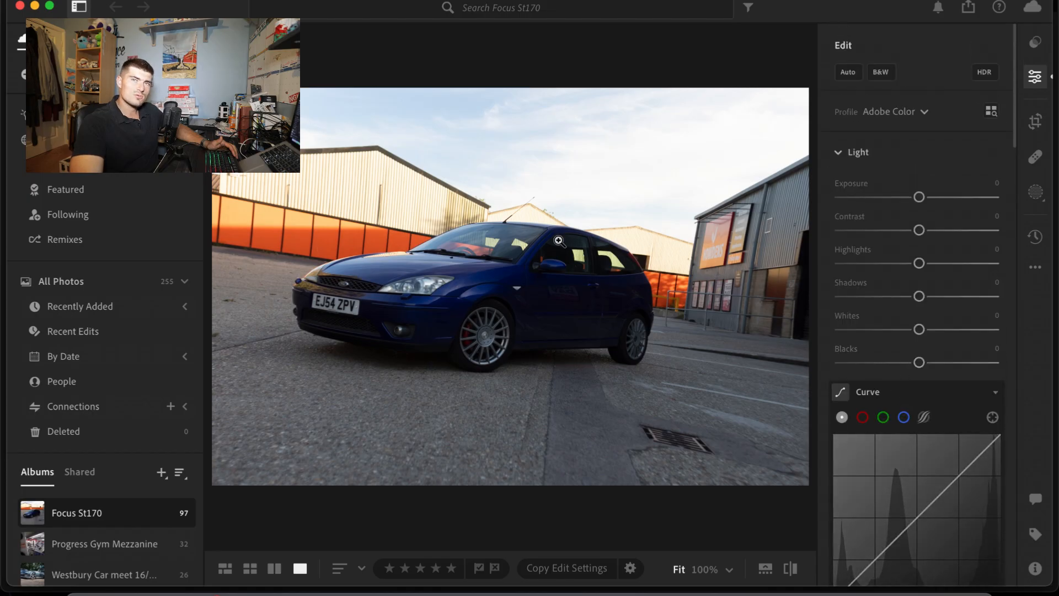
{"action": "left_click", "coordinate": [1036, 194]}
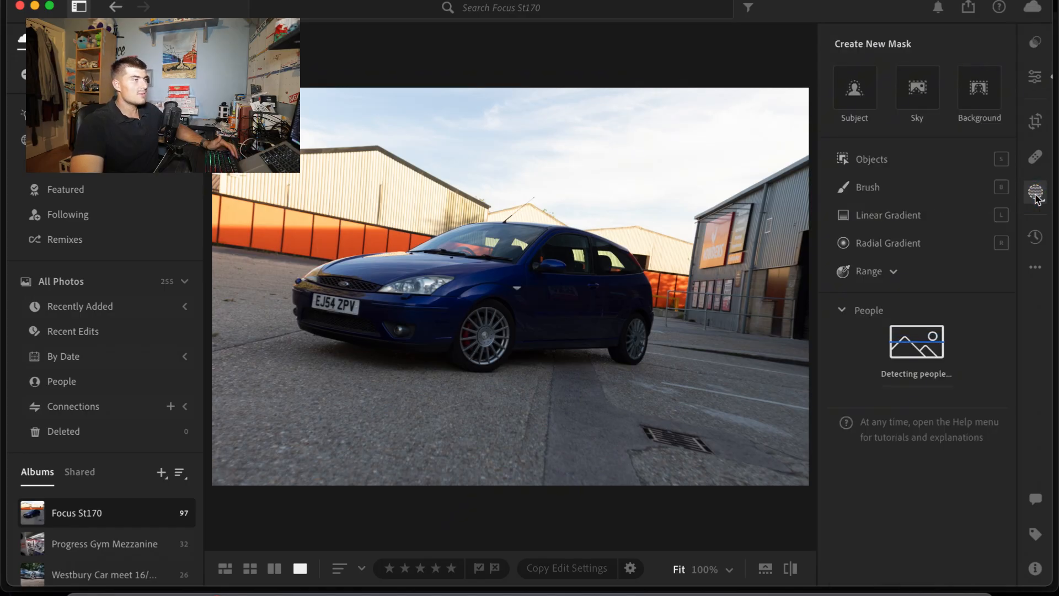
{"action": "left_click", "coordinate": [854, 94]}
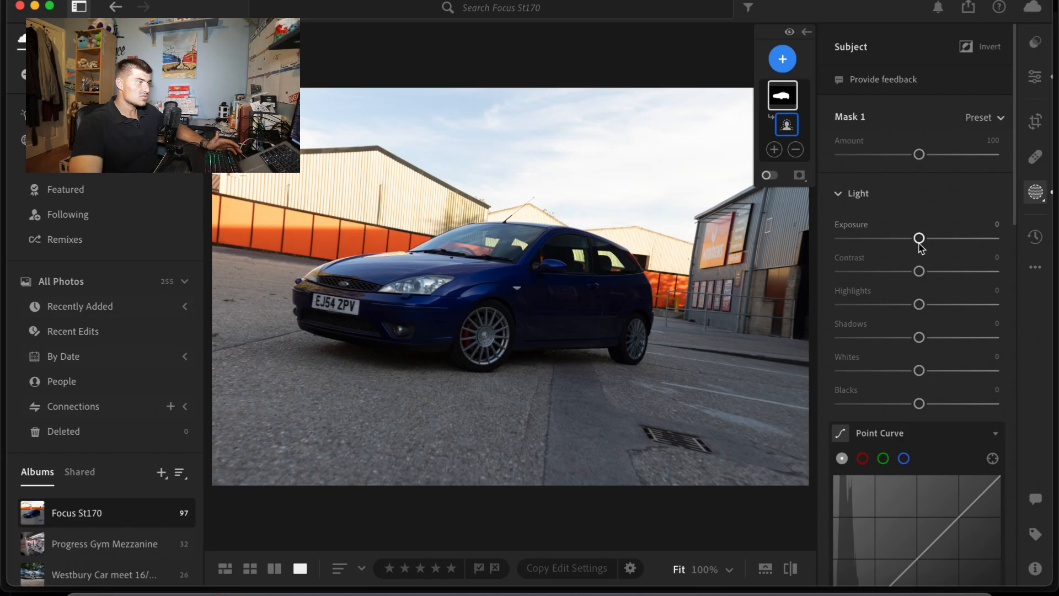
Set the car mask's Exposure to +0.44, Contrast to −44, Highlights to +19, Shadows to +16, Whites to +6 and Blacks to −8
{"action": "left_click_drag", "start_coordinate": [919, 243], "coordinate": [885, 271]}
{"action": "left_click_drag", "start_coordinate": [918, 304], "coordinate": [932, 342]}
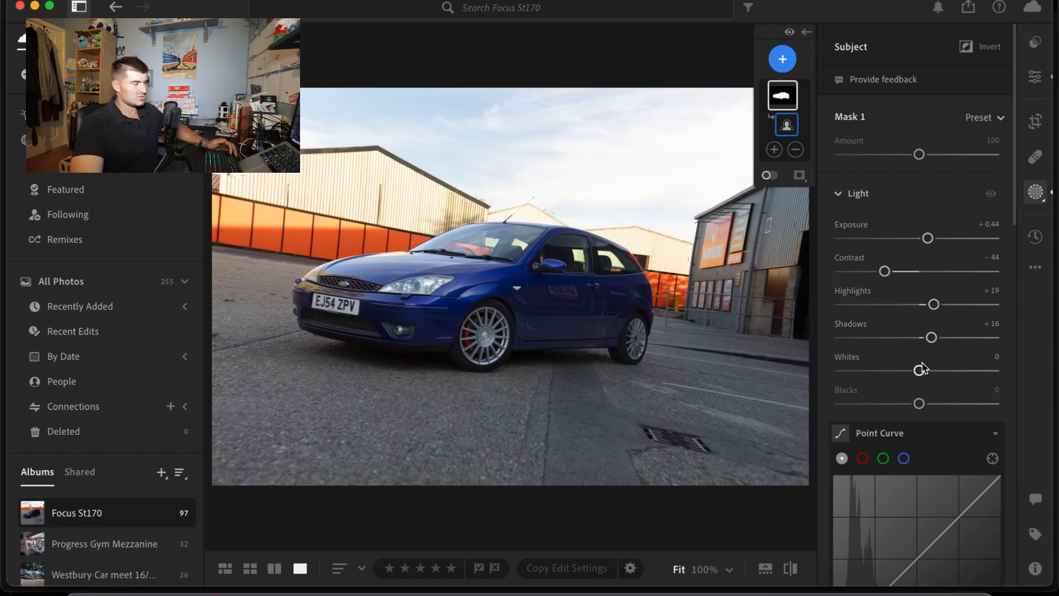
{"action": "left_click_drag", "start_coordinate": [919, 369], "coordinate": [914, 405]}
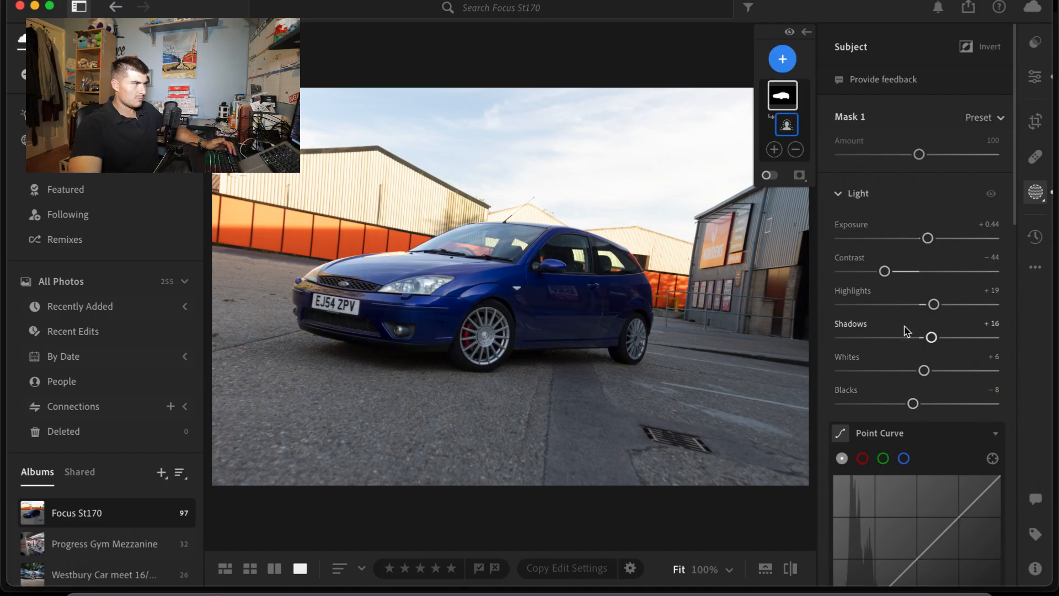
Cool the car mask's colour to Temp −7 and raise its Saturation to +16
{"action": "scroll", "coordinate": [888, 287], "scroll_direction": "down", "scroll_amount": 10}
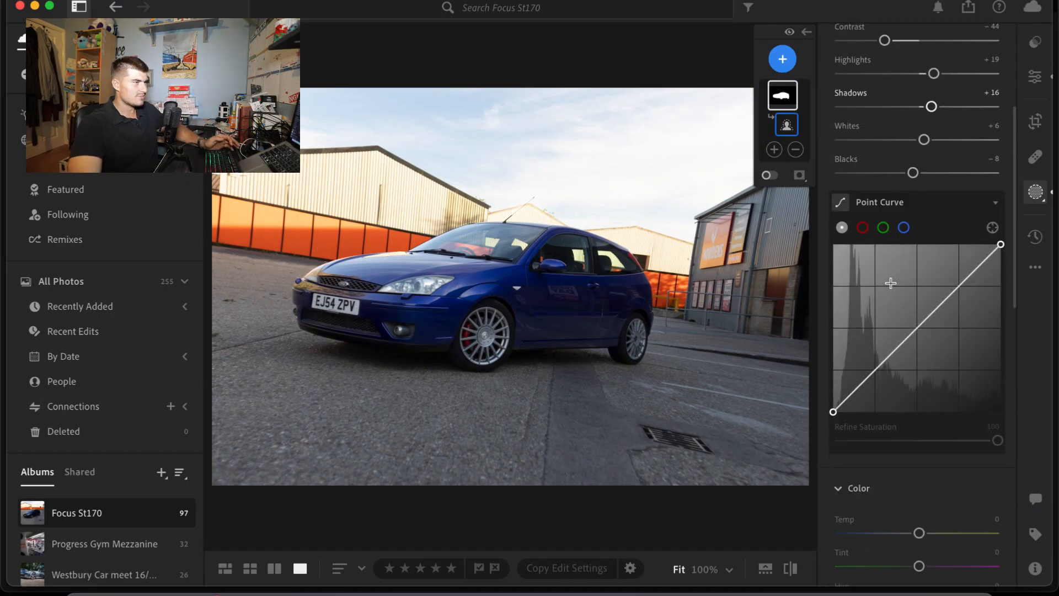
{"action": "scroll", "coordinate": [888, 249], "scroll_direction": "down", "scroll_amount": 2}
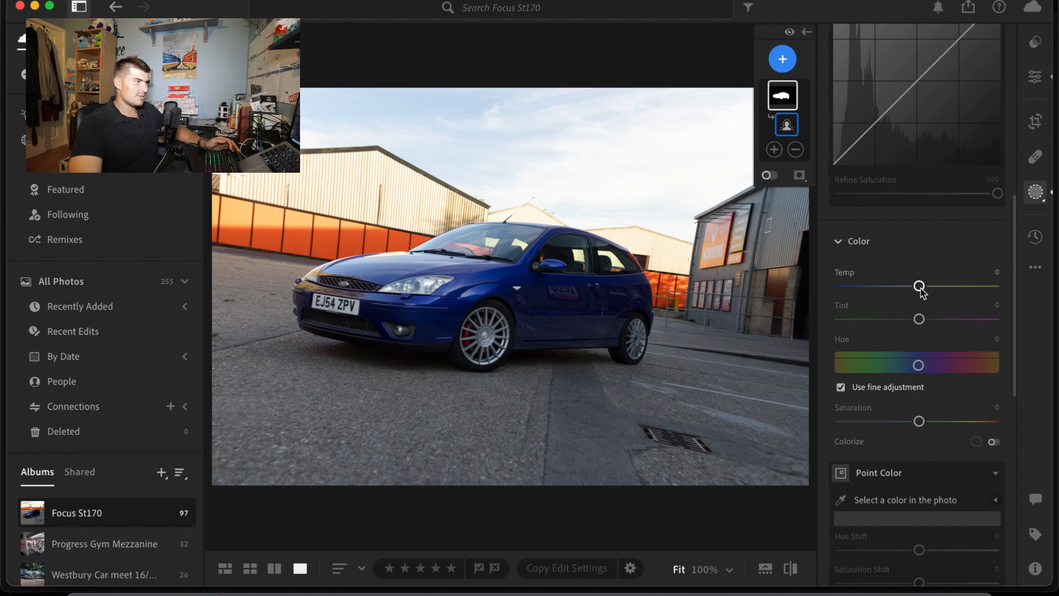
{"action": "left_click_drag", "start_coordinate": [919, 288], "coordinate": [917, 292]}
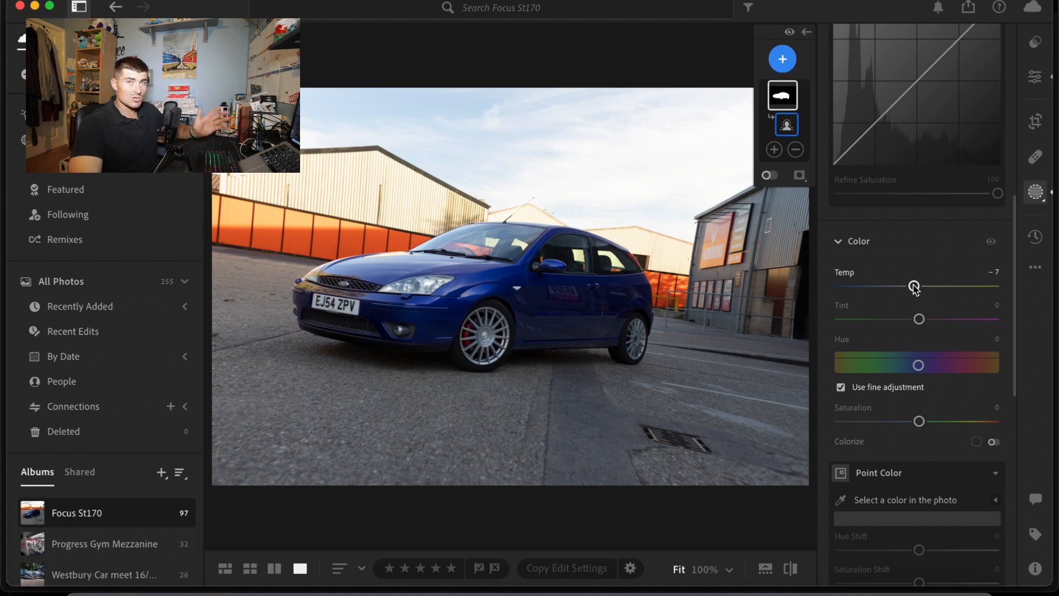
{"action": "scroll", "coordinate": [918, 294], "scroll_direction": "down", "scroll_amount": 3}
{"action": "scroll", "coordinate": [918, 294], "scroll_direction": "down", "scroll_amount": 1}
{"action": "left_click_drag", "start_coordinate": [919, 272], "coordinate": [933, 275]}
Set the car mask's Clarity to +25, Texture to +11 and Dehaze to −9
{"action": "scroll", "coordinate": [938, 281], "scroll_direction": "down", "scroll_amount": 8}
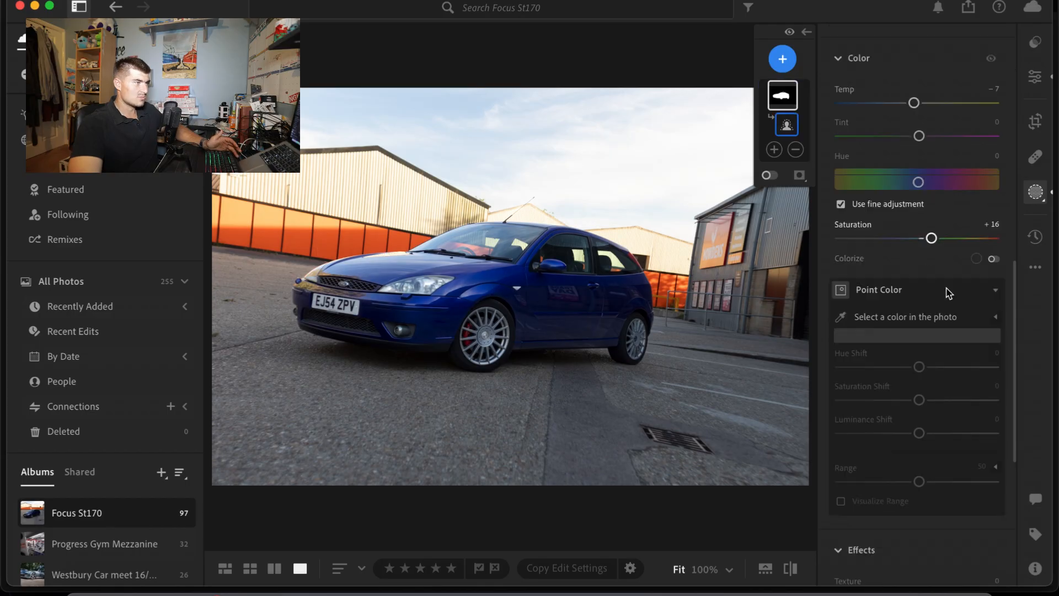
{"action": "scroll", "coordinate": [951, 350], "scroll_direction": "down", "scroll_amount": 1}
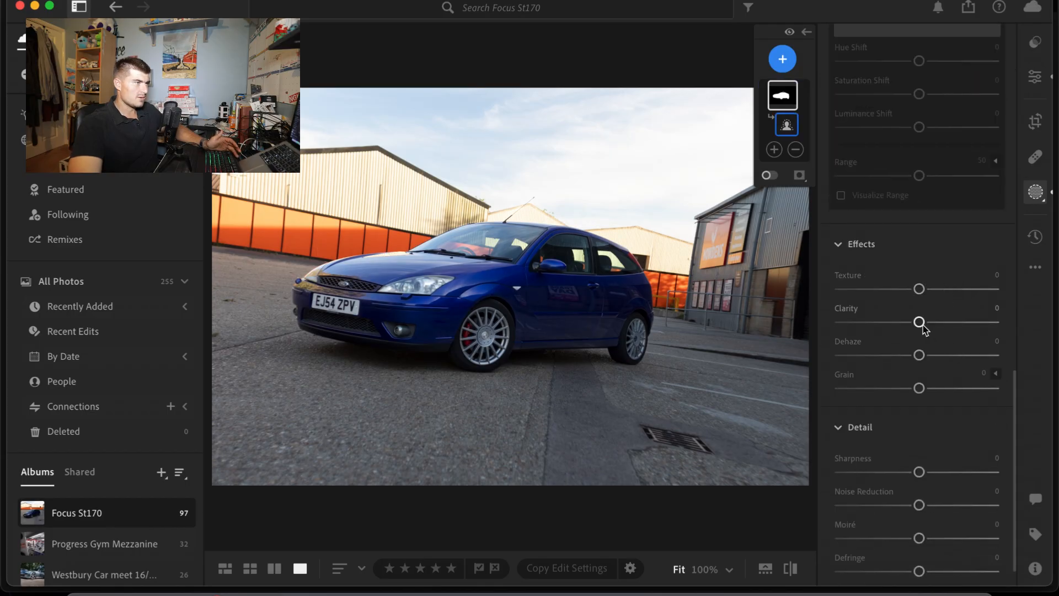
{"action": "left_click_drag", "start_coordinate": [919, 322], "coordinate": [943, 325]}
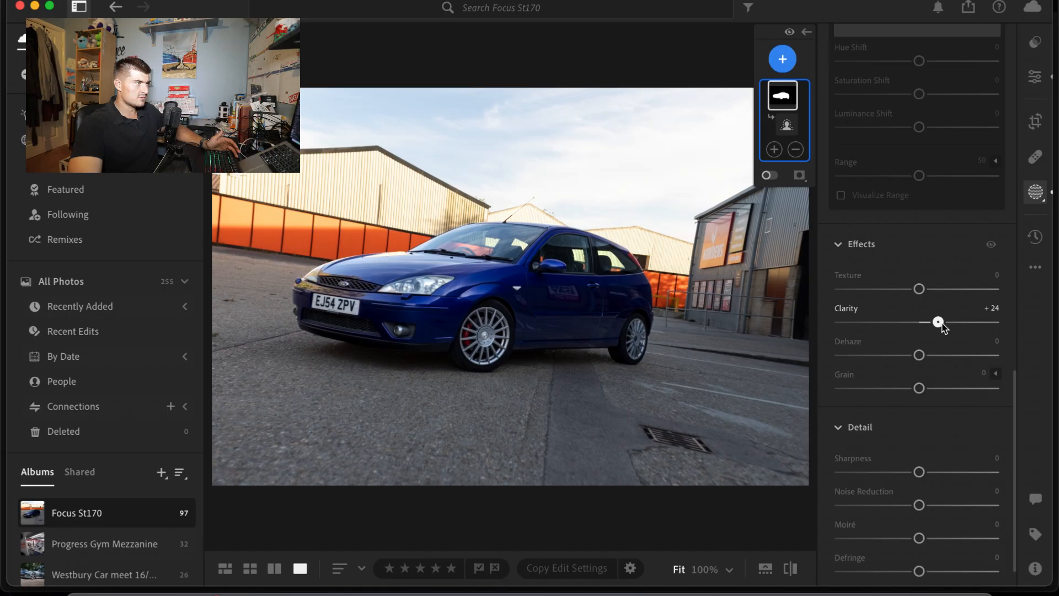
{"action": "left_click_drag", "start_coordinate": [919, 288], "coordinate": [931, 291]}
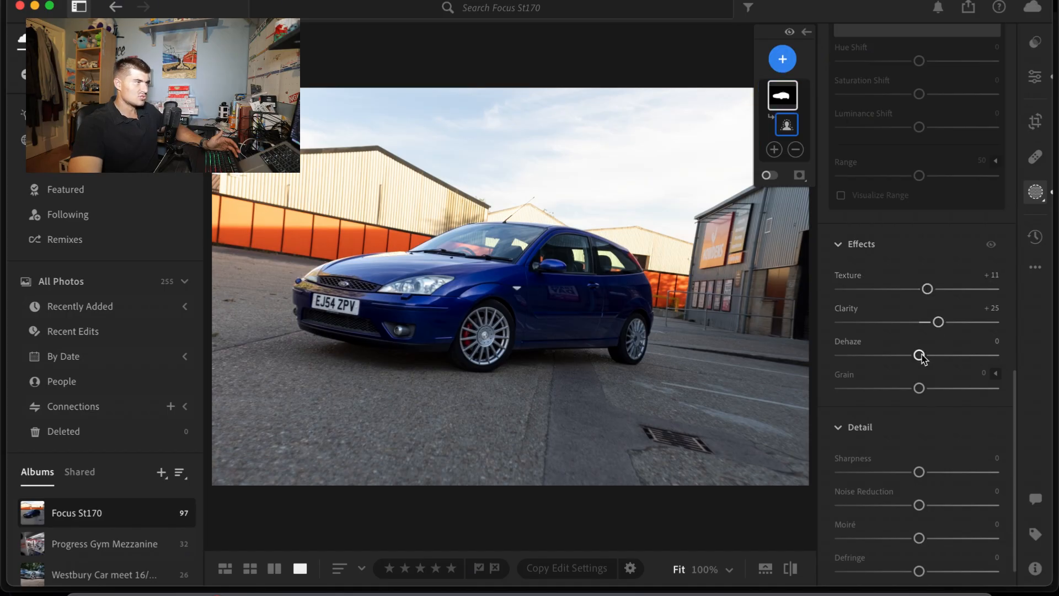
{"action": "mouse_move", "coordinate": [919, 354]}
{"action": "left_mouse_down"}
{"action": "mouse_move", "coordinate": [928, 357]}
{"action": "mouse_move", "coordinate": [913, 356]}
{"action": "left_mouse_up"}
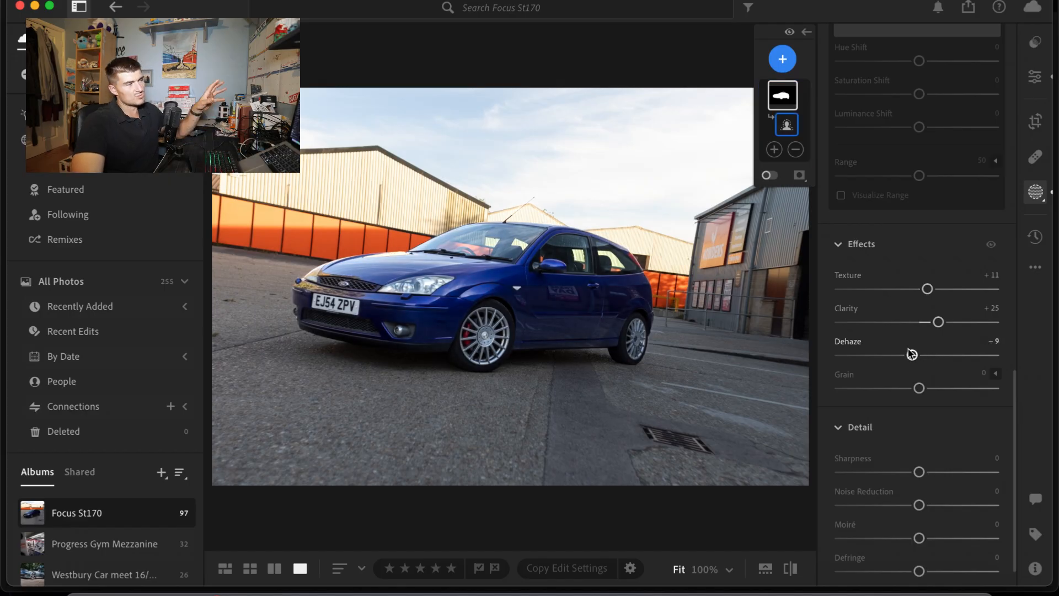
Set the car mask's Sharpness to +25 and inspect the car's bodywork close up
{"action": "scroll", "coordinate": [919, 381], "scroll_direction": "down", "scroll_amount": 2}
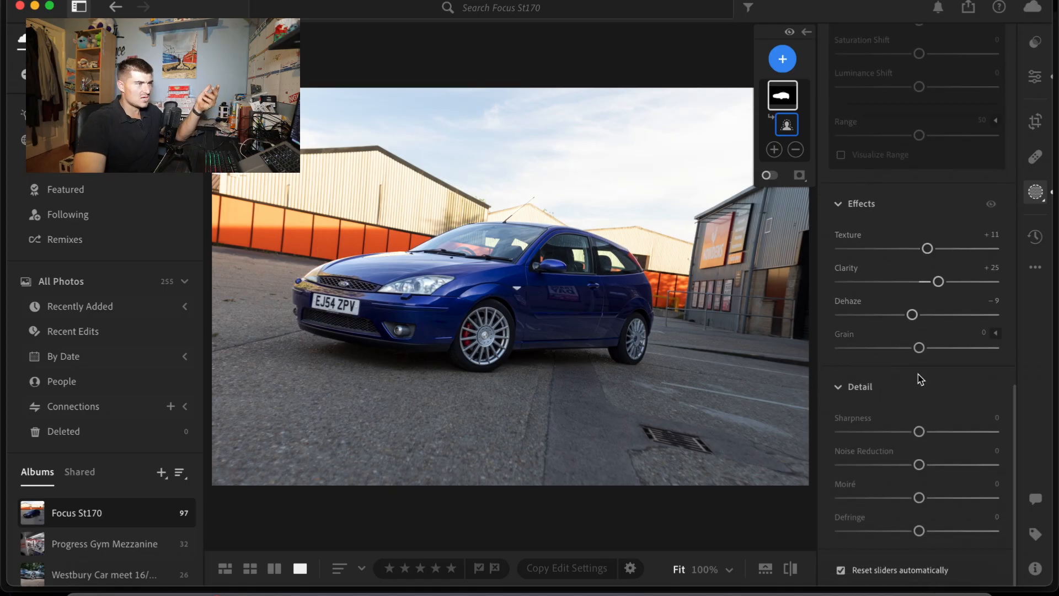
{"action": "left_click_drag", "start_coordinate": [919, 436], "coordinate": [938, 436]}
{"action": "left_click", "coordinate": [468, 276]}
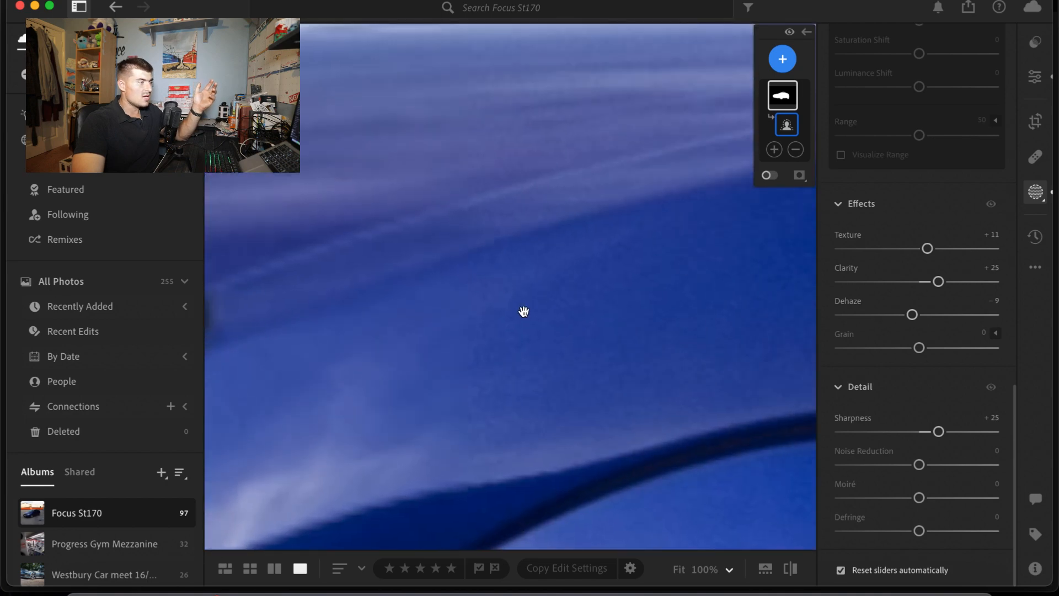
{"action": "left_click_drag", "start_coordinate": [523, 312], "coordinate": [671, 218]}
{"action": "left_click", "coordinate": [458, 283]}
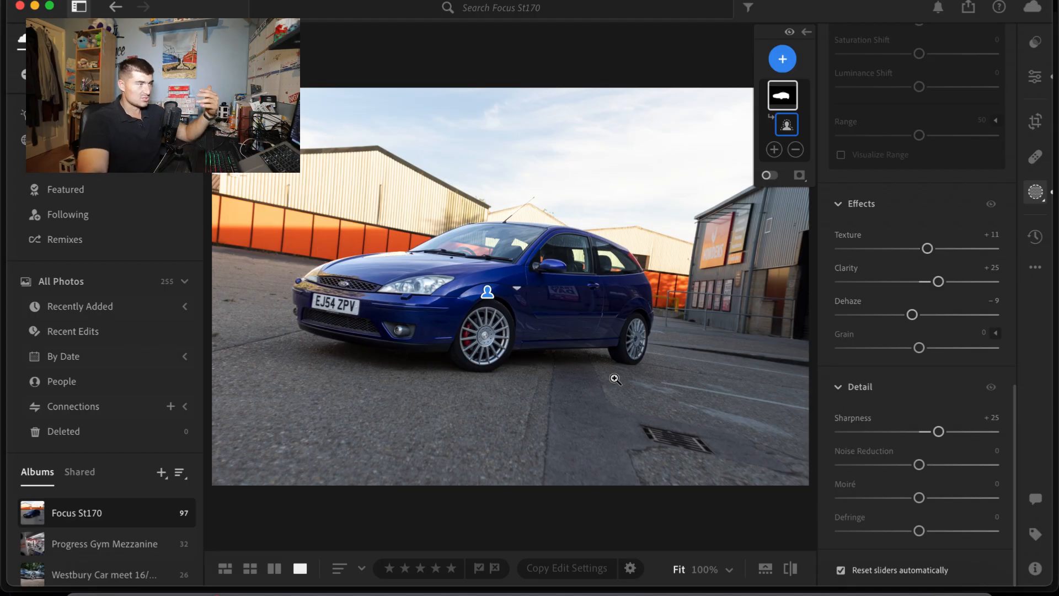
Add a new background mask covering everything around the car
{"action": "left_click", "coordinate": [784, 61]}
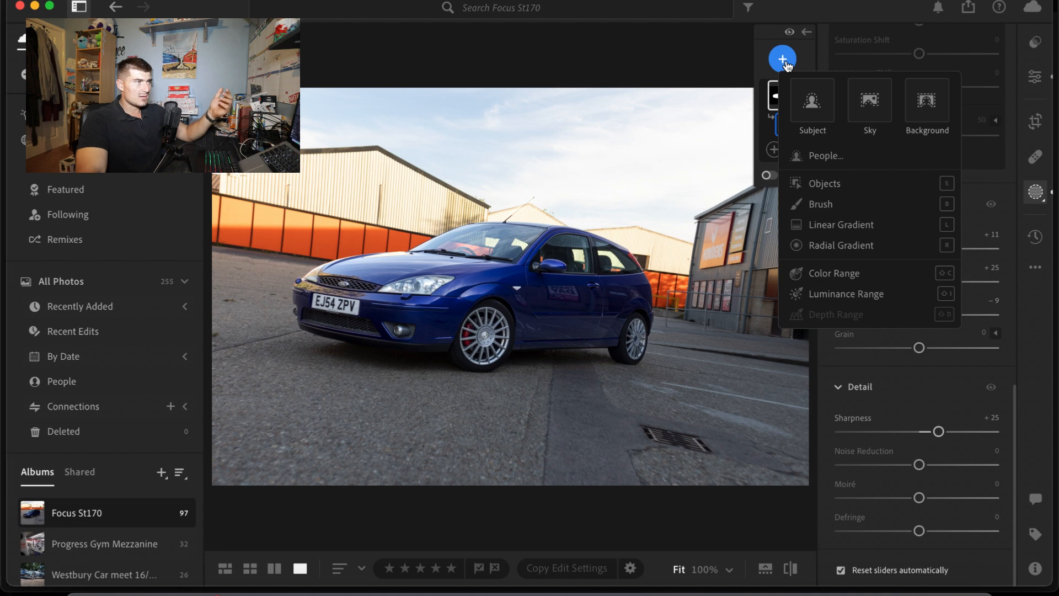
{"action": "left_click", "coordinate": [929, 110]}
{"action": "scroll", "coordinate": [900, 275], "scroll_direction": "up", "scroll_amount": 15}
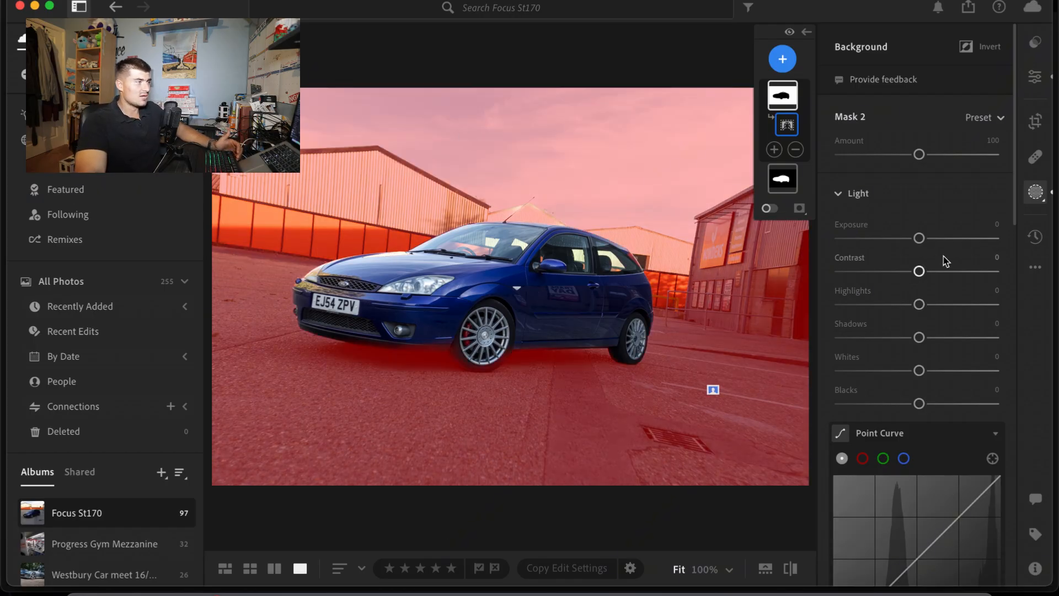
Set the background mask's Exposure to +0.12, Contrast to +66, Highlights to −56, Shadows to +7, Whites to −24 and Blacks to +15
{"action": "left_click_drag", "start_coordinate": [918, 239], "coordinate": [971, 269]}
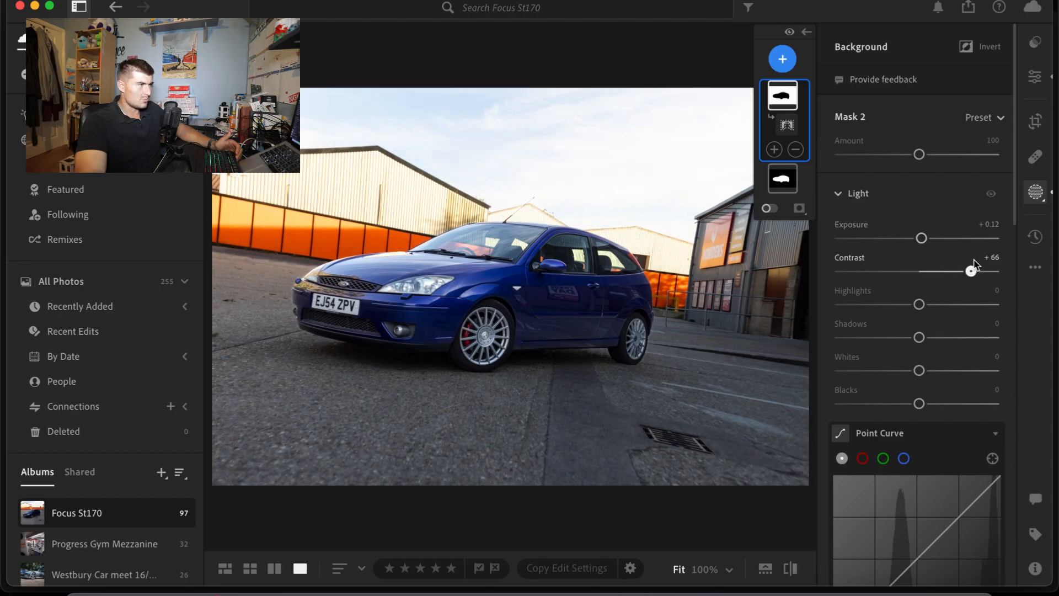
{"action": "left_click_drag", "start_coordinate": [919, 304], "coordinate": [878, 310]}
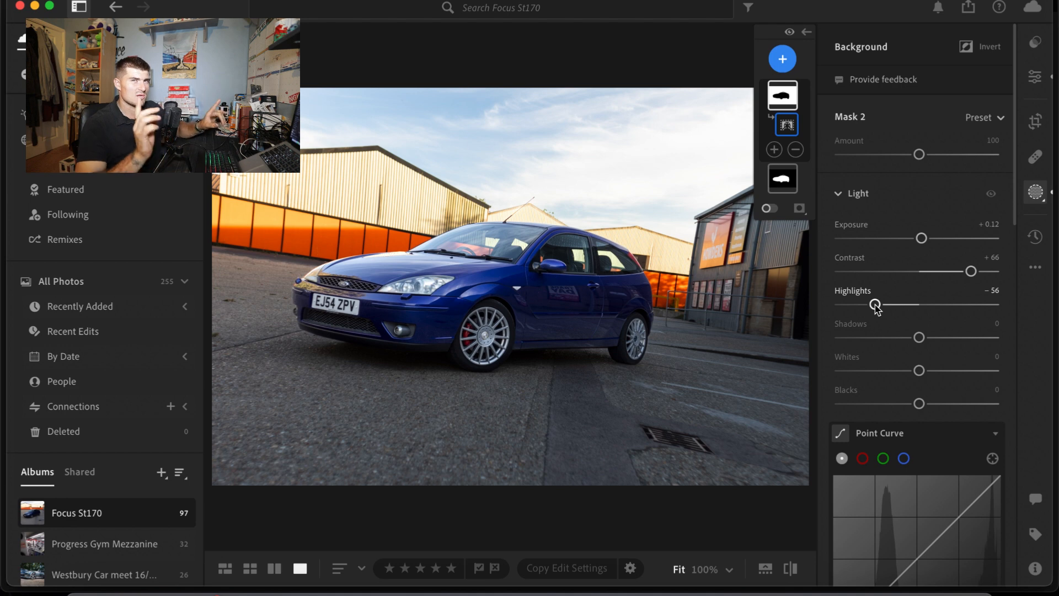
{"action": "left_click_drag", "start_coordinate": [919, 346], "coordinate": [937, 343]}
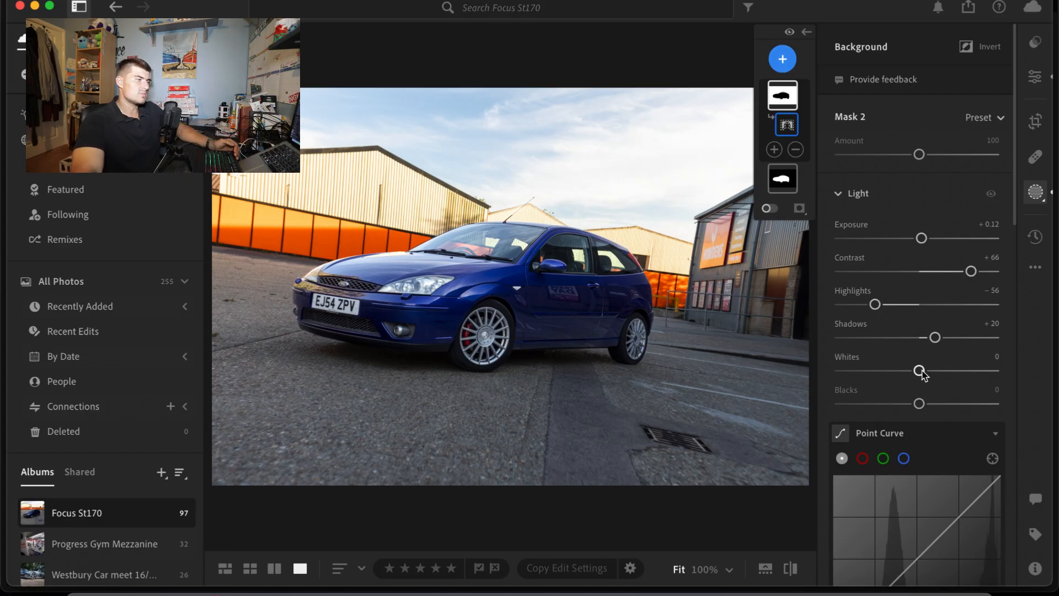
{"action": "left_click_drag", "start_coordinate": [919, 372], "coordinate": [926, 405]}
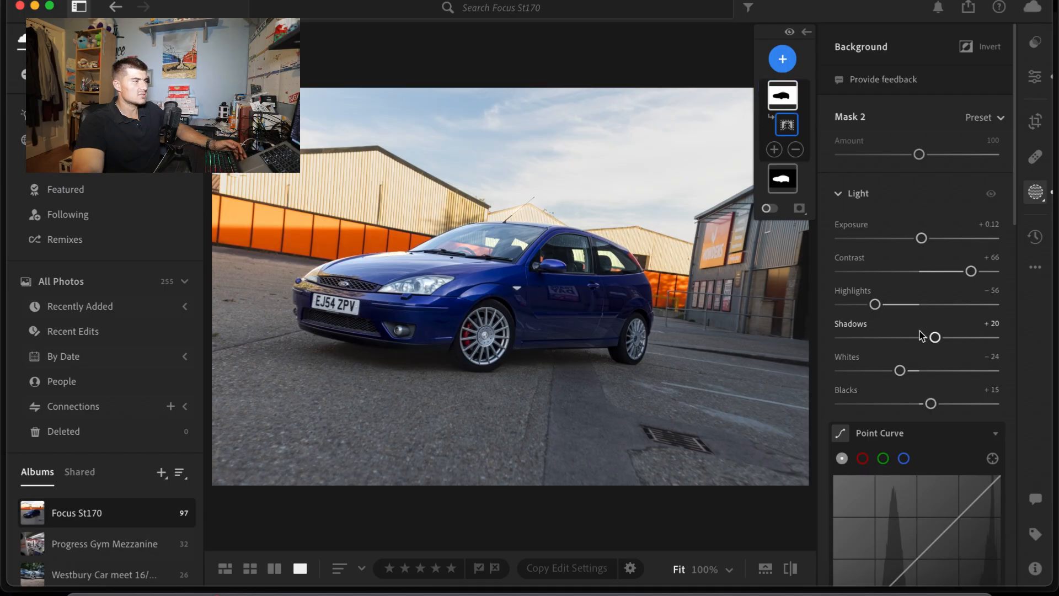
{"action": "left_click_drag", "start_coordinate": [936, 340], "coordinate": [930, 343]}
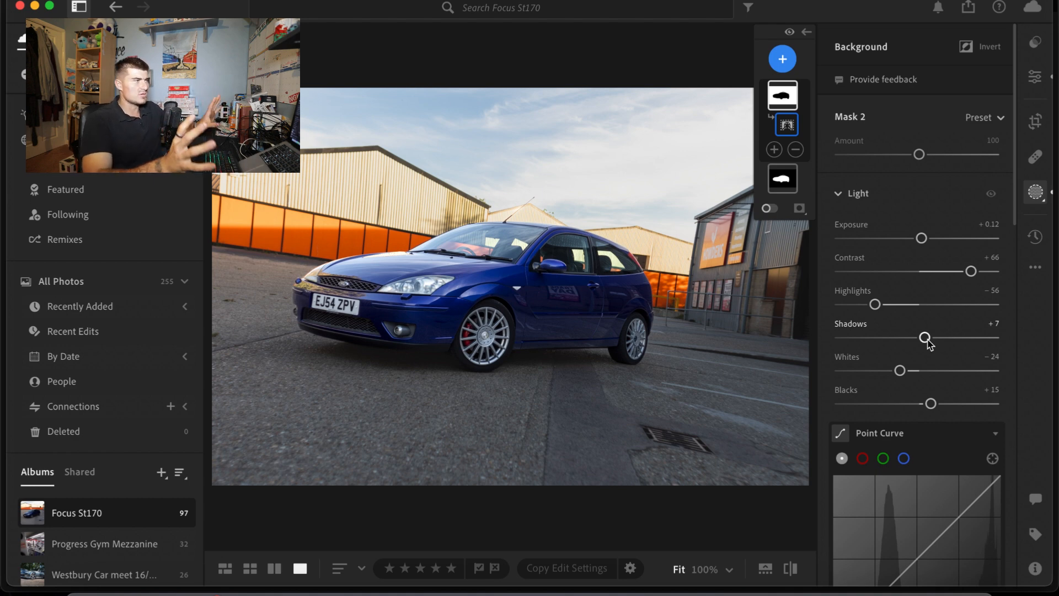
Set the background mask's Saturation to +18, Clarity to +26 and Texture to −21
{"action": "scroll", "coordinate": [928, 344], "scroll_direction": "down", "scroll_amount": 10}
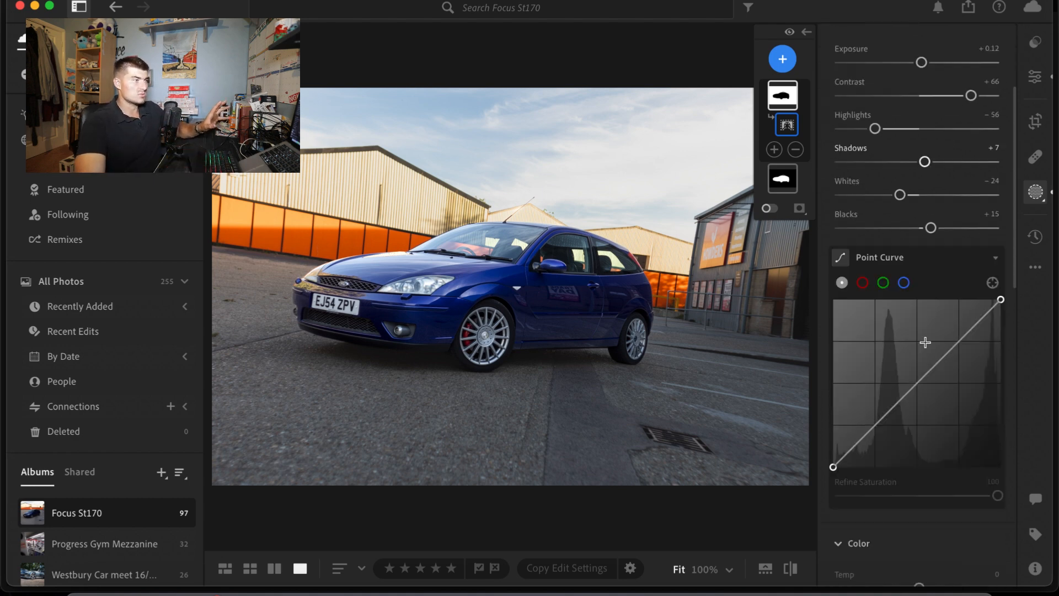
{"action": "scroll", "coordinate": [926, 347], "scroll_direction": "down", "scroll_amount": 3}
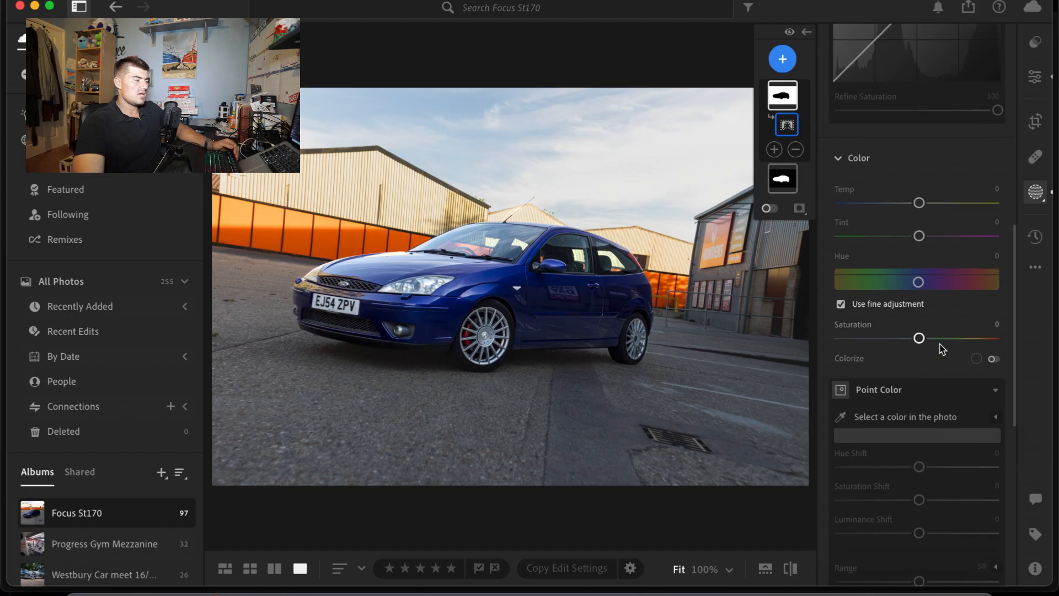
{"action": "left_click", "coordinate": [926, 339]}
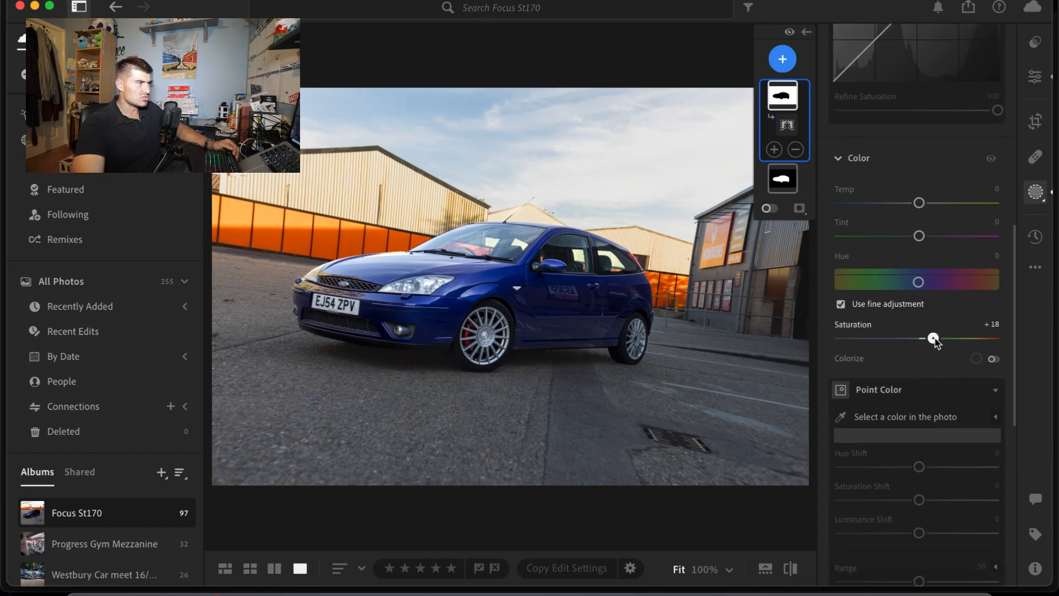
{"action": "scroll", "coordinate": [932, 341], "scroll_direction": "down", "scroll_amount": 9}
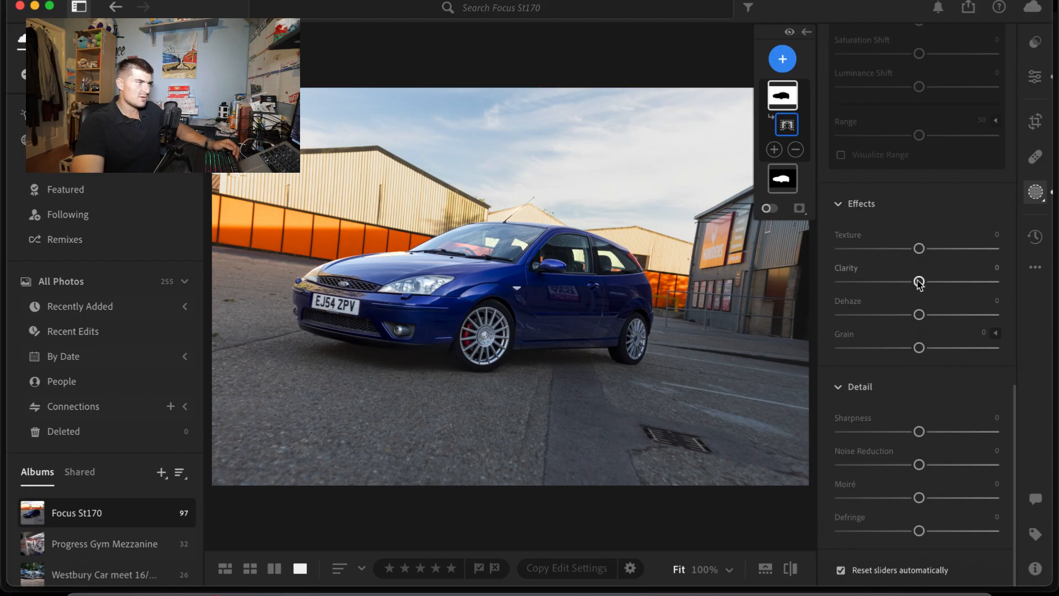
{"action": "left_click_drag", "start_coordinate": [919, 282], "coordinate": [912, 259]}
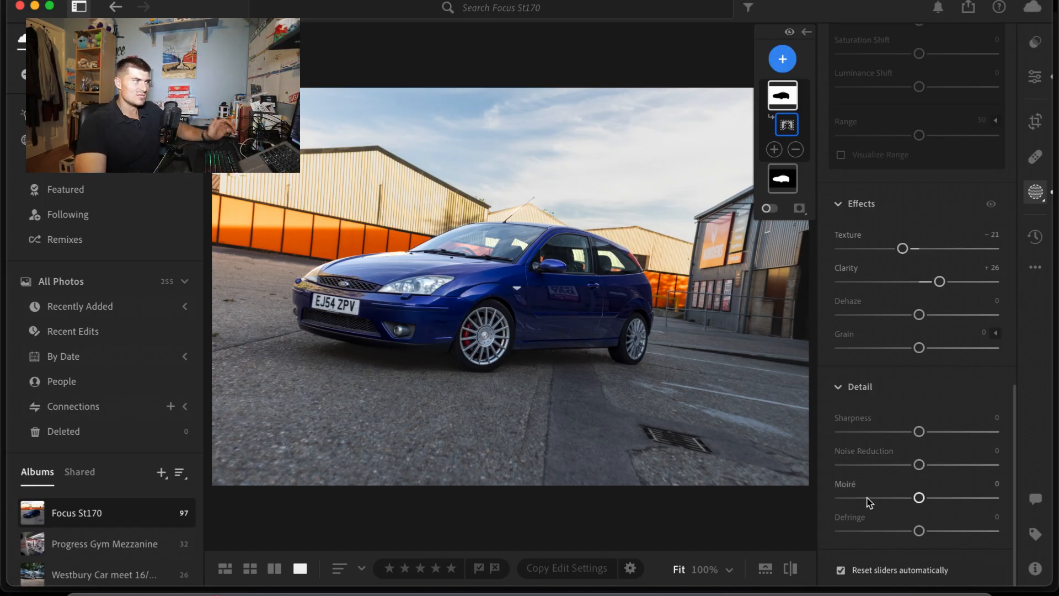
Add a new mask covering the sky
{"action": "scroll", "coordinate": [903, 425], "scroll_direction": "up", "scroll_amount": 5}
{"action": "scroll", "coordinate": [902, 425], "scroll_direction": "up", "scroll_amount": 10}
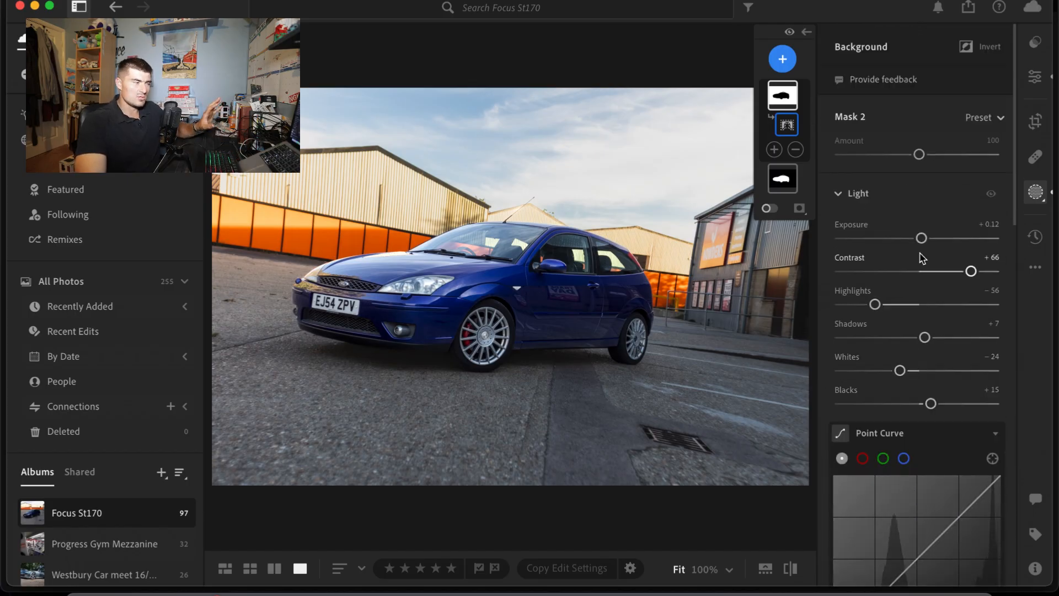
{"action": "left_click", "coordinate": [783, 61]}
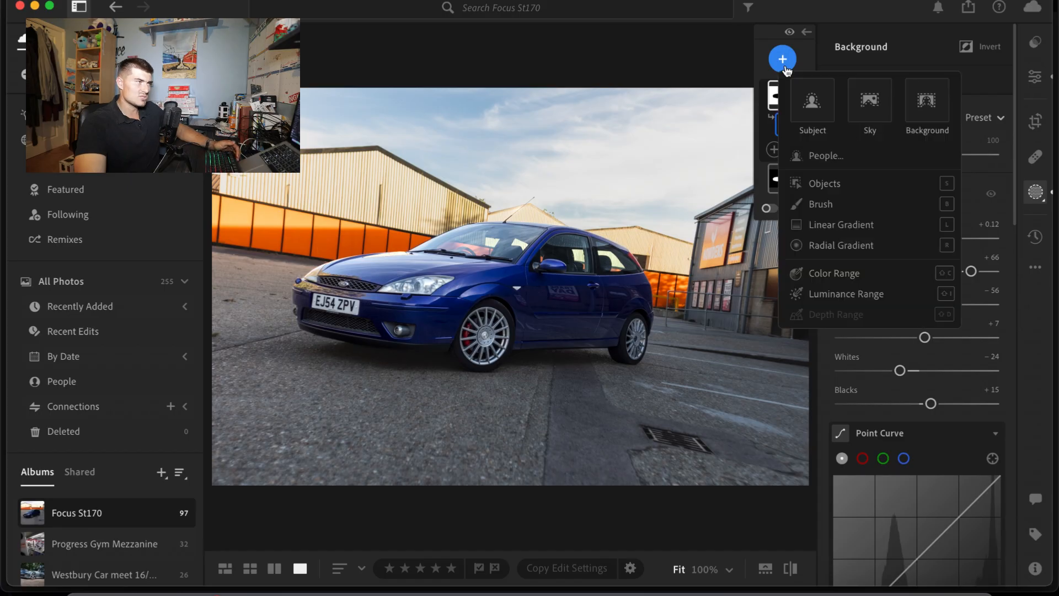
{"action": "left_click", "coordinate": [881, 106]}
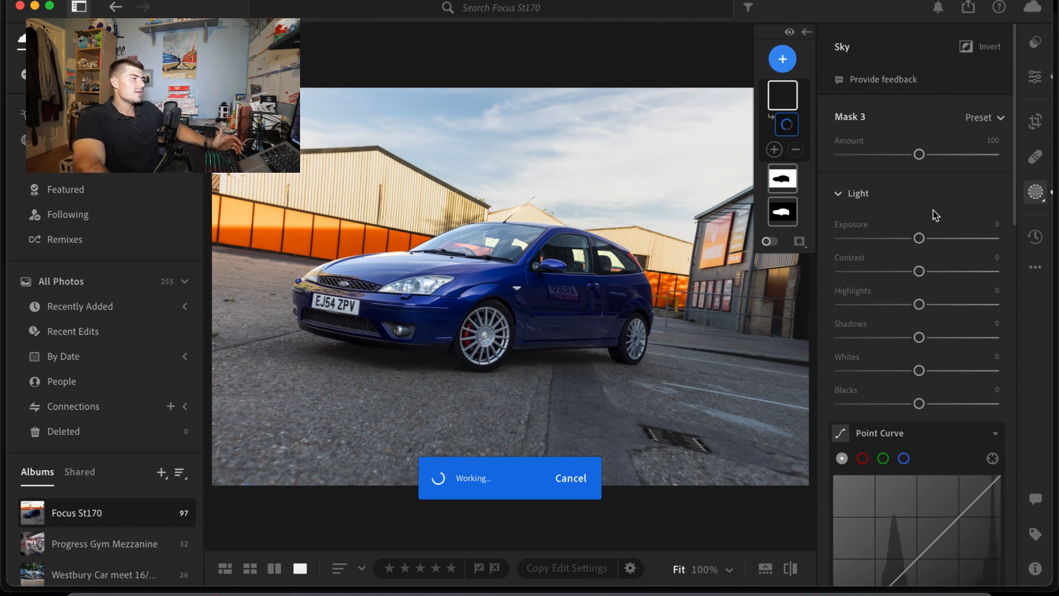
Set the sky mask's Exposure to −0.24, Contrast to +53 and Highlights to −14
{"action": "left_click_drag", "start_coordinate": [925, 246], "coordinate": [928, 246]}
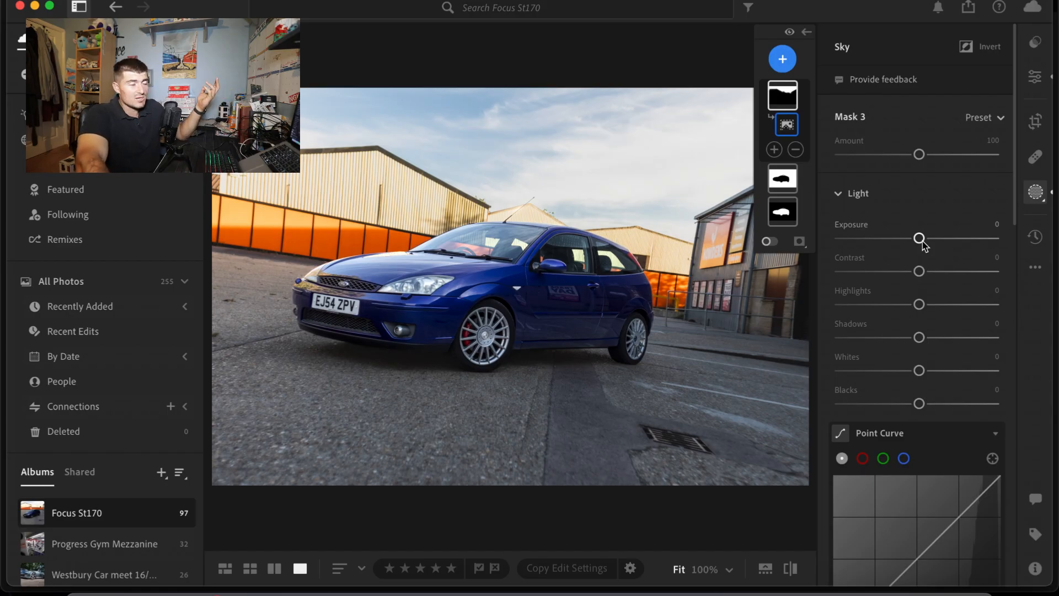
{"action": "left_click", "coordinate": [922, 242]}
{"action": "left_click_drag", "start_coordinate": [924, 246], "coordinate": [922, 247]}
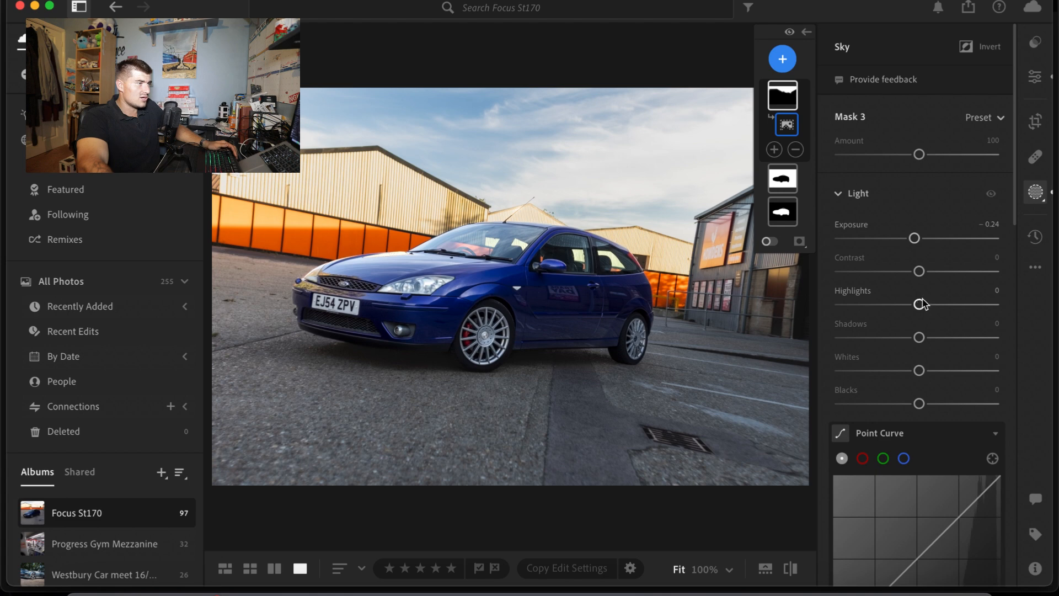
{"action": "left_click_drag", "start_coordinate": [920, 303], "coordinate": [966, 273]}
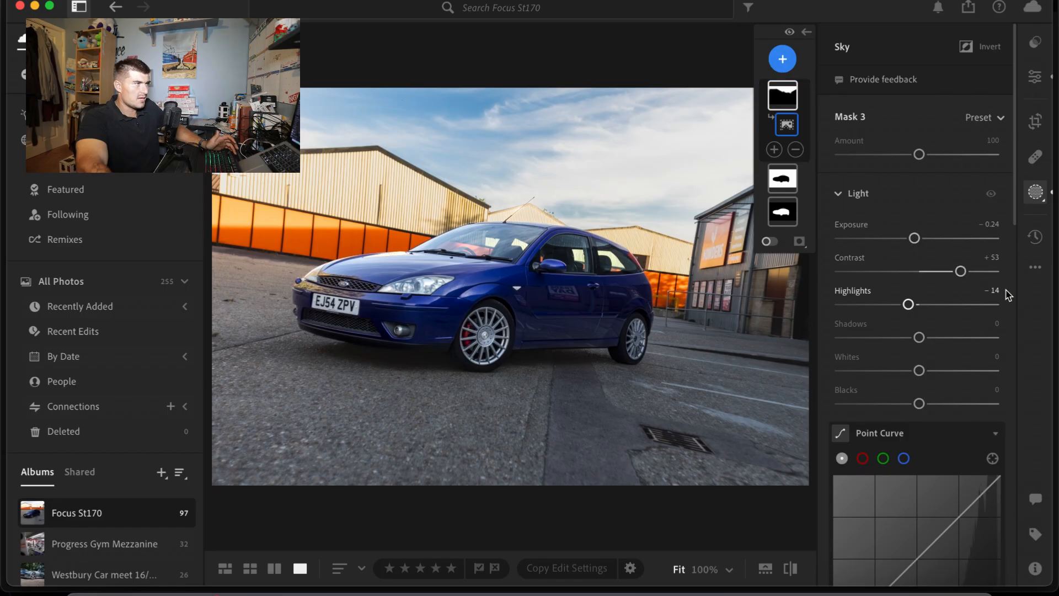
Set the sky mask's Saturation to +26
{"action": "scroll", "coordinate": [987, 353], "scroll_direction": "down", "scroll_amount": 10}
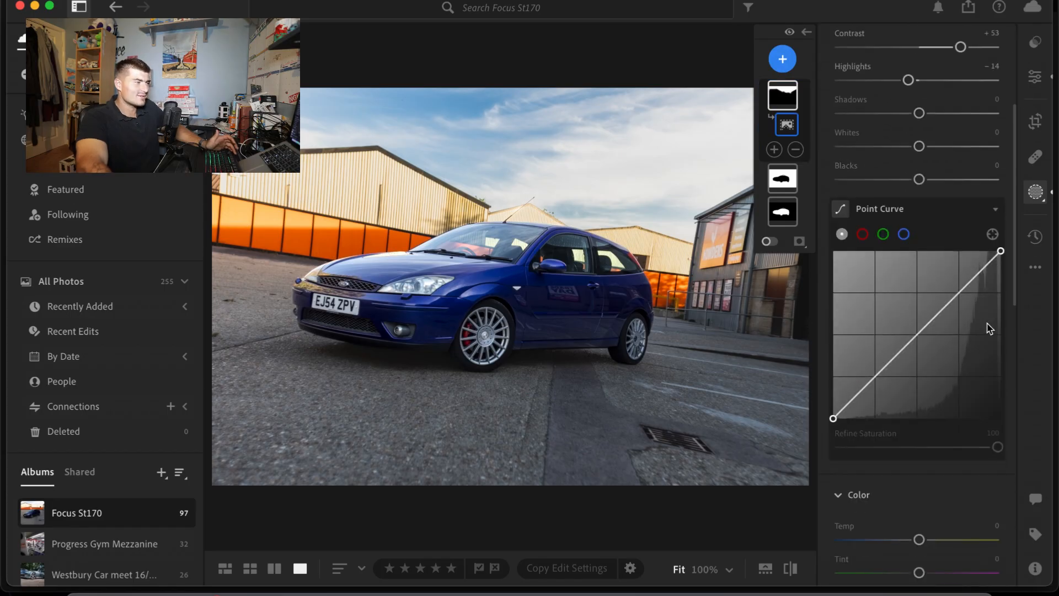
{"action": "scroll", "coordinate": [940, 342], "scroll_direction": "down", "scroll_amount": 2}
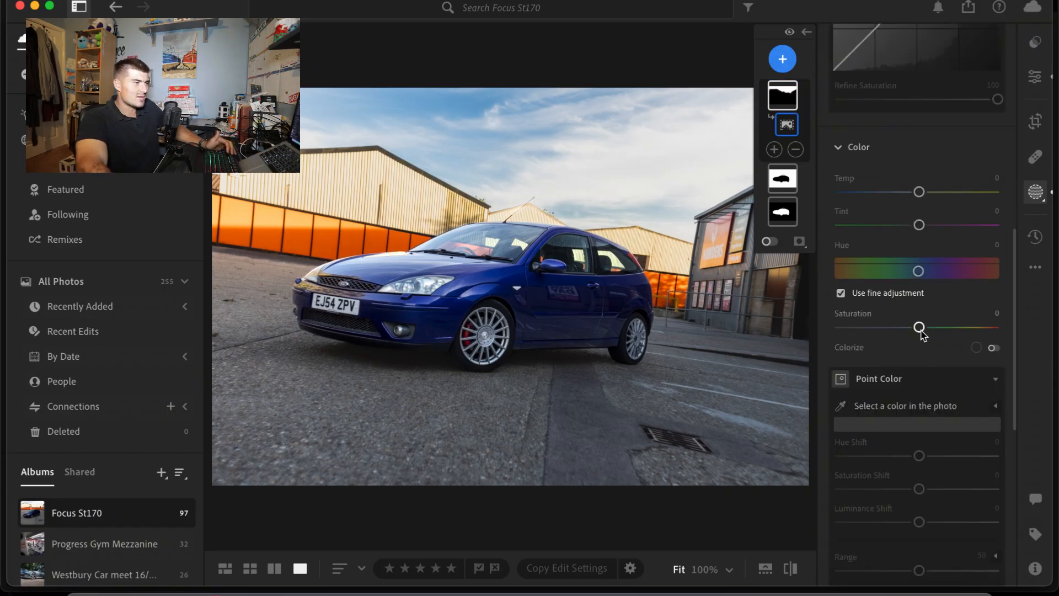
{"action": "left_click_drag", "start_coordinate": [920, 329], "coordinate": [941, 327]}
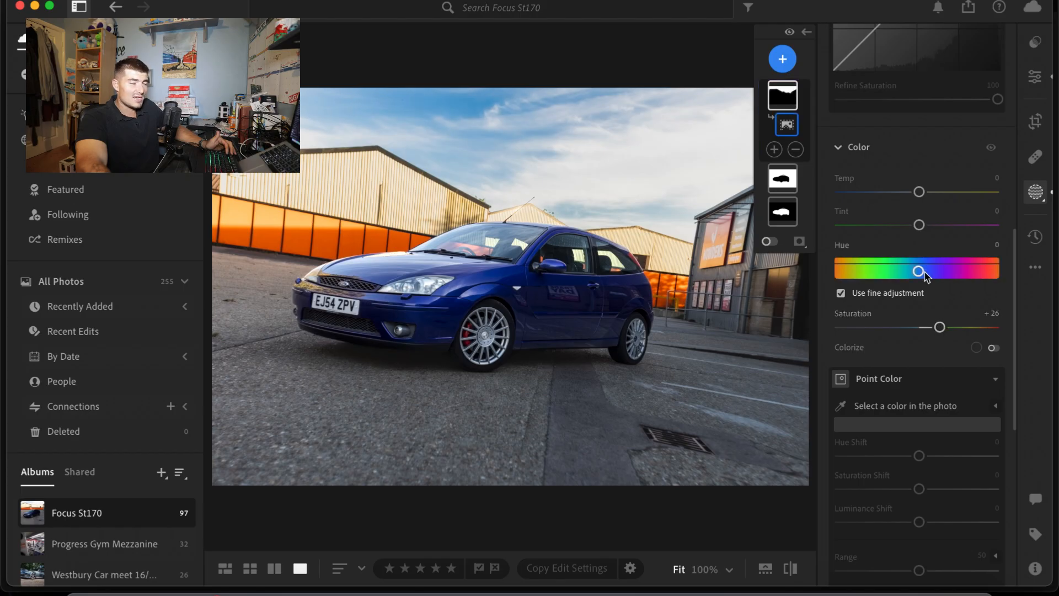
Set the sky mask's Texture to −48 and Clarity to +100, and compare the edit with the original photo
{"action": "scroll", "coordinate": [927, 281], "scroll_direction": "down", "scroll_amount": 15}
{"action": "left_click_drag", "start_coordinate": [920, 283], "coordinate": [963, 284]}
{"action": "left_click_drag", "start_coordinate": [919, 255], "coordinate": [816, 252]}
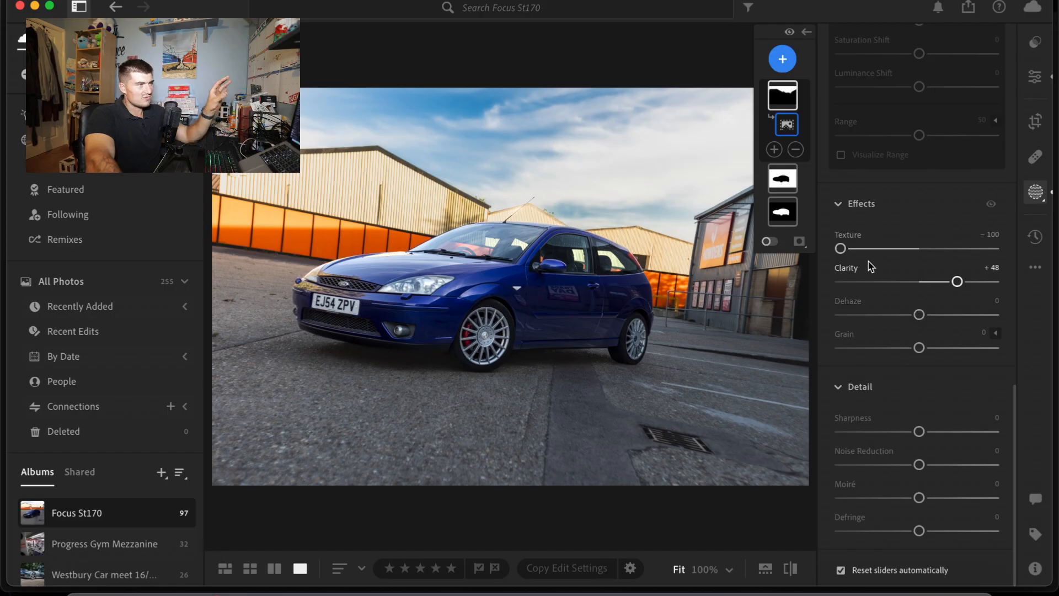
{"action": "left_click_drag", "start_coordinate": [852, 249], "coordinate": [881, 251]}
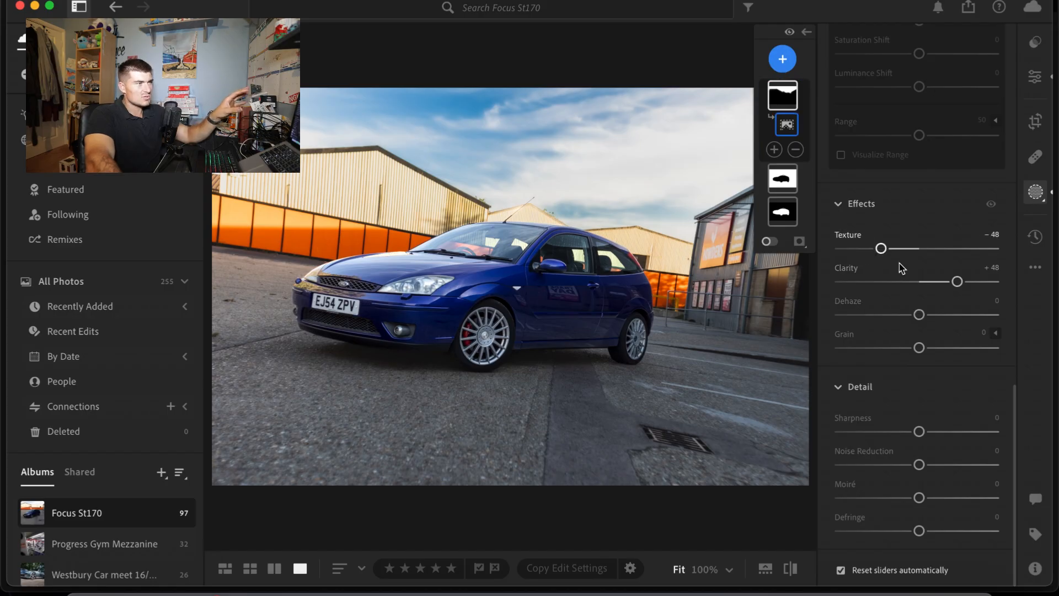
{"action": "left_click_drag", "start_coordinate": [957, 282], "coordinate": [1009, 280]}
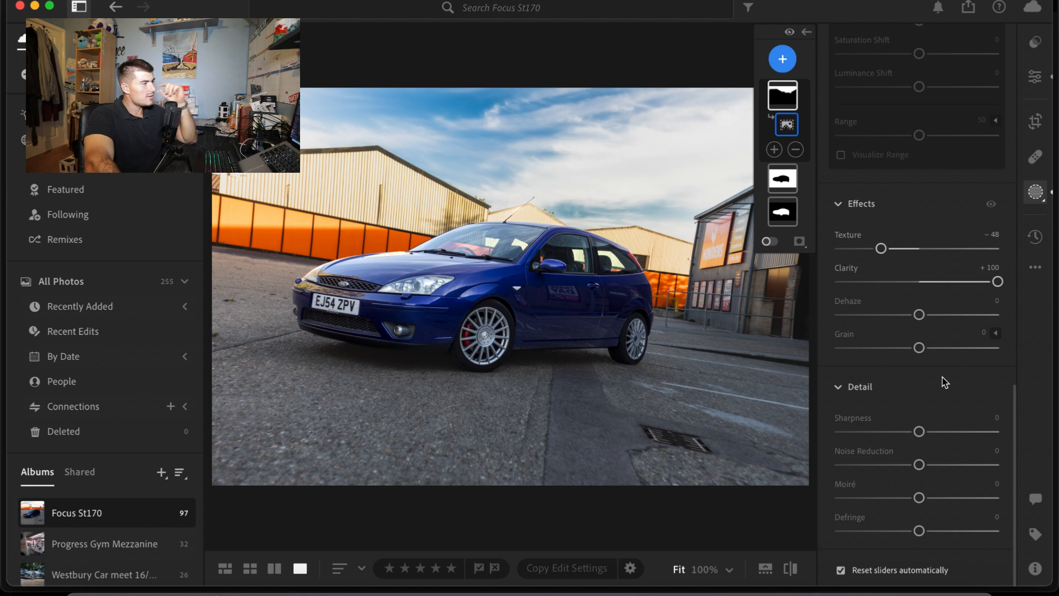
{"action": "left_click", "coordinate": [793, 574]}
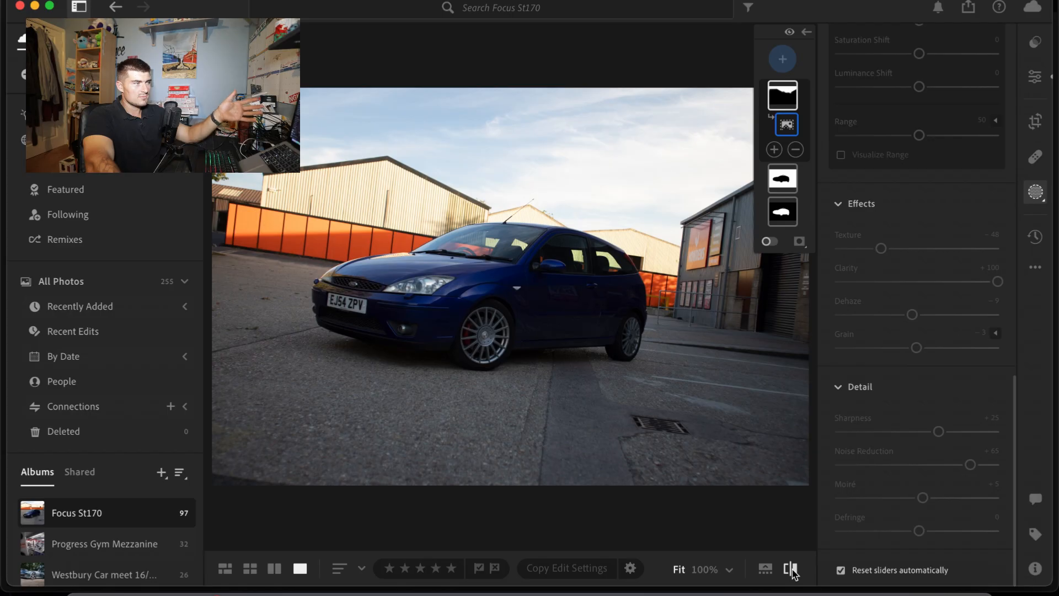
{"action": "left_click", "coordinate": [793, 574]}
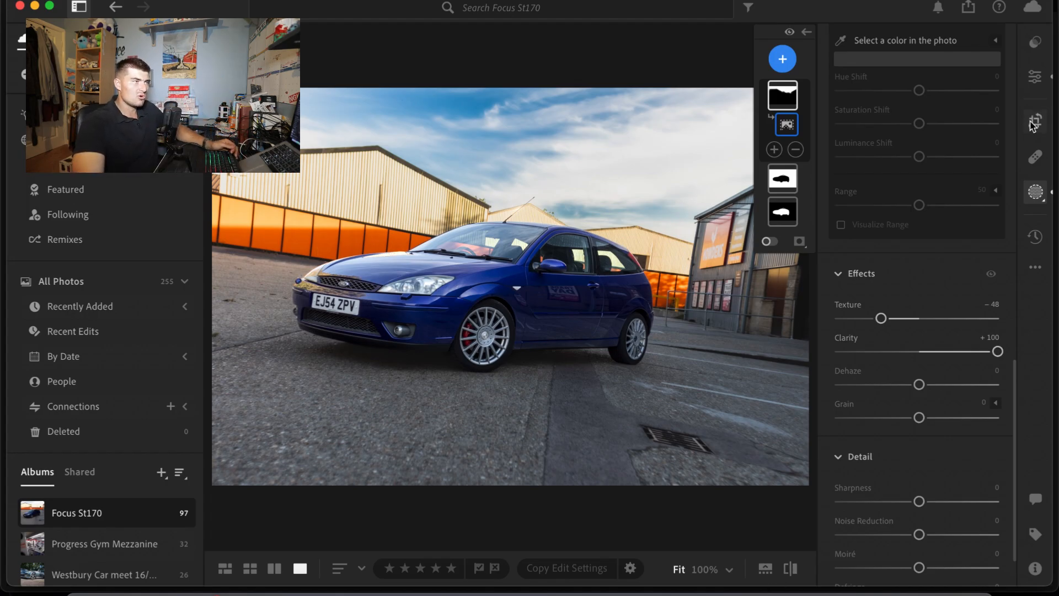
Straighten the photo to +2.91 with the Crop tool and compare the result with the original photo
{"action": "key", "text": "c"}
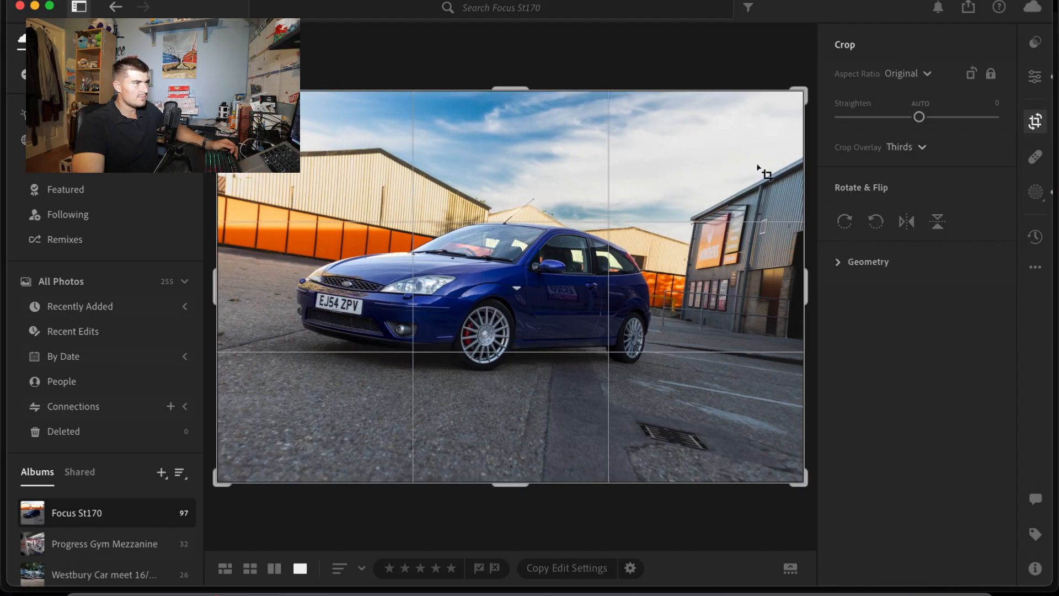
{"action": "left_click_drag", "start_coordinate": [815, 83], "coordinate": [825, 97]}
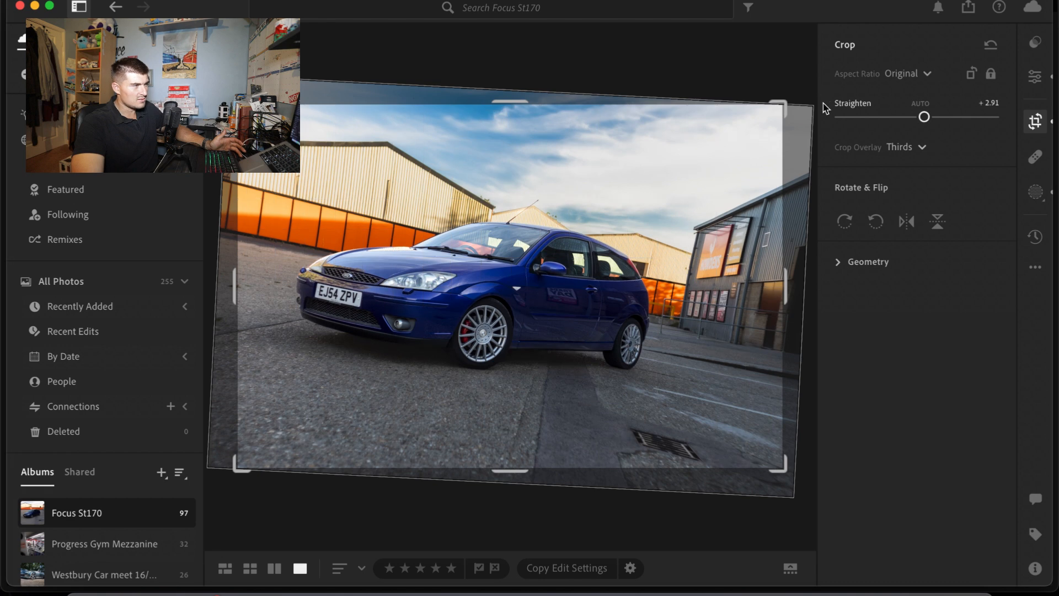
{"action": "key", "text": "e"}
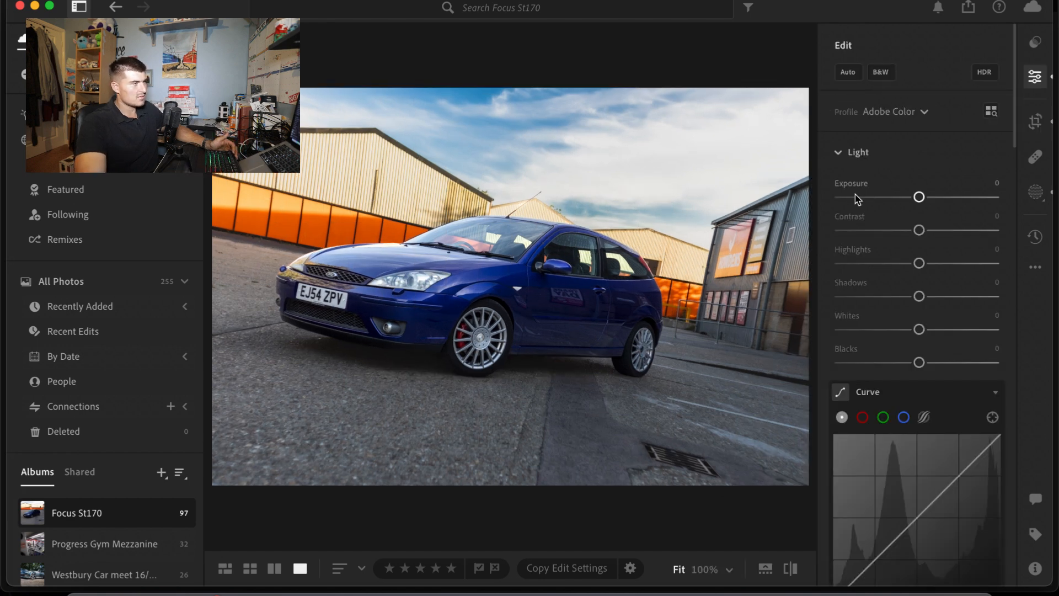
{"action": "left_click", "coordinate": [790, 569]}
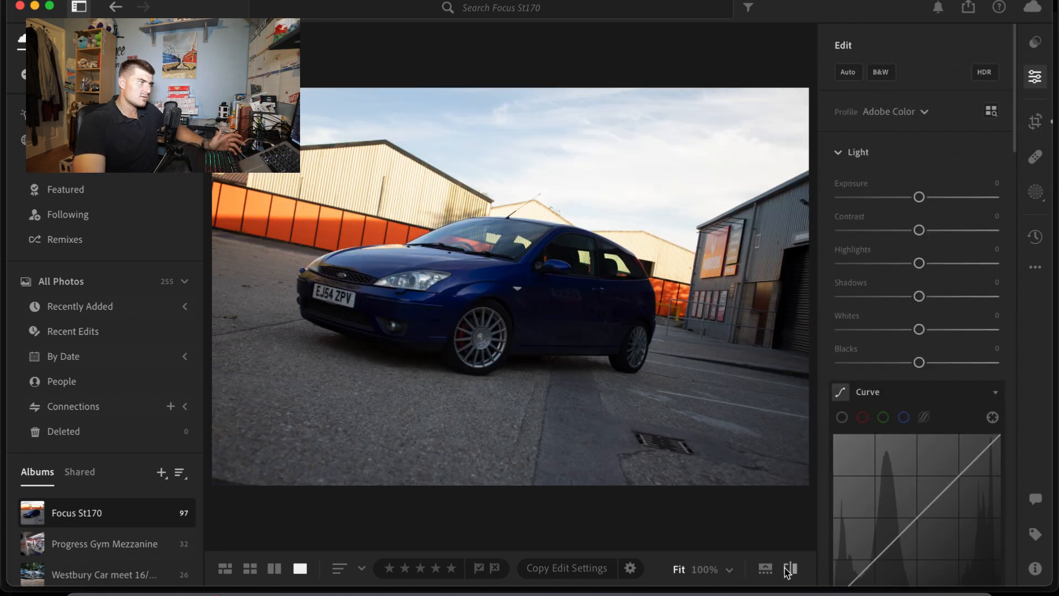
{"action": "left_click", "coordinate": [789, 569]}
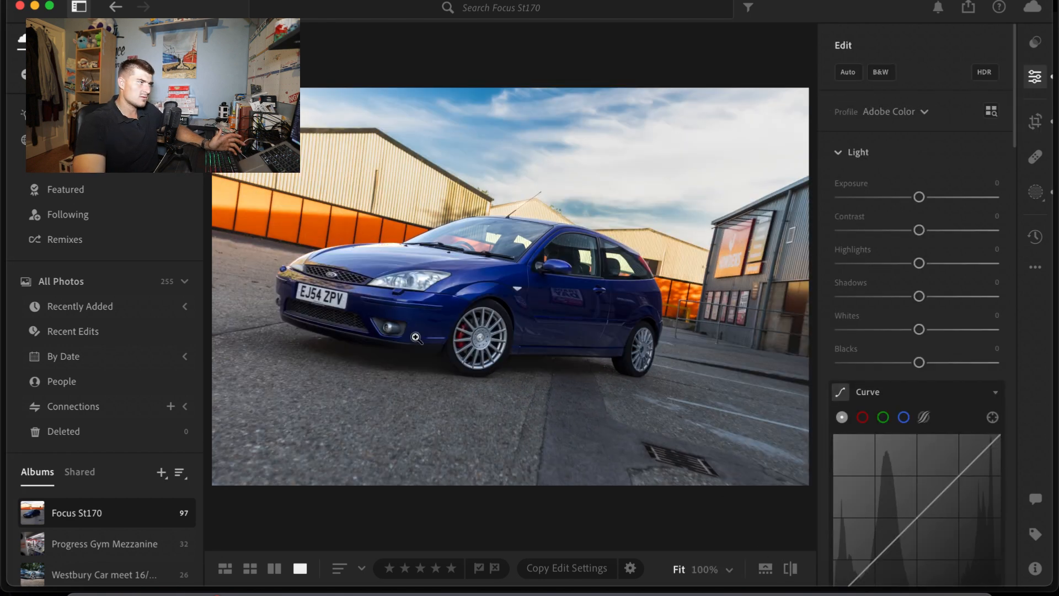
Tighten the crop, reposition the photo so the car sits lower in the frame, and set the straightening to +1.35
{"action": "left_click", "coordinate": [1035, 121]}
{"action": "left_click_drag", "start_coordinate": [776, 106], "coordinate": [757, 115]}
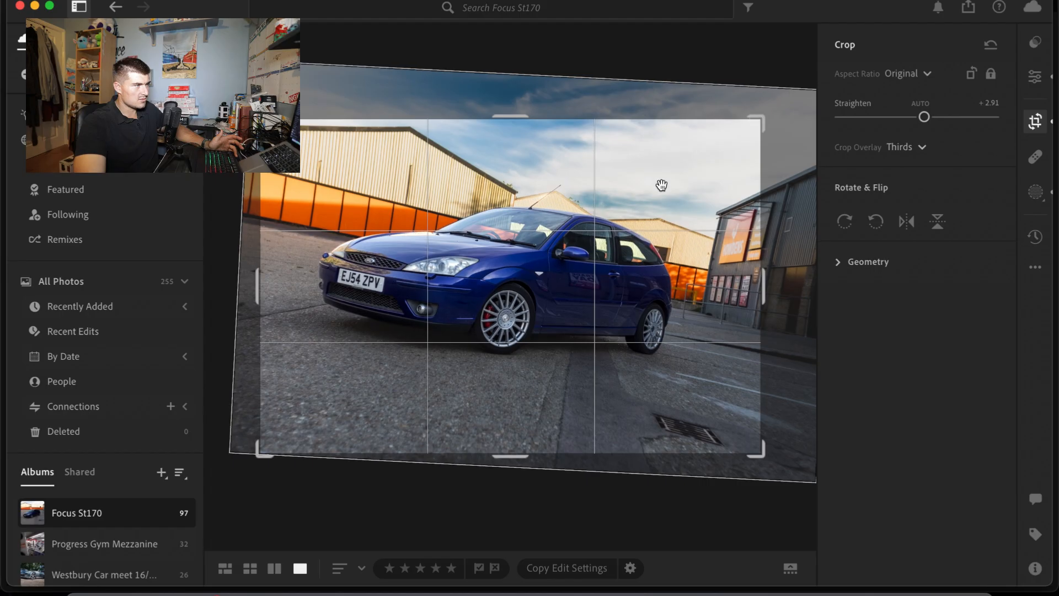
{"action": "left_click_drag", "start_coordinate": [662, 185], "coordinate": [664, 222]}
{"action": "left_click_drag", "start_coordinate": [664, 225], "coordinate": [664, 222]}
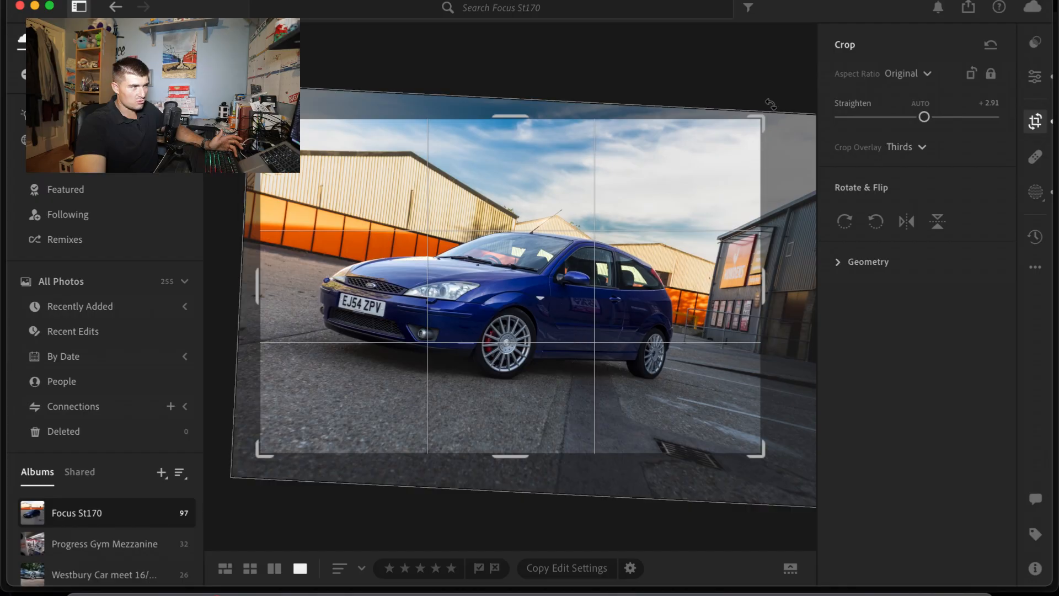
{"action": "left_click_drag", "start_coordinate": [778, 117], "coordinate": [776, 106]}
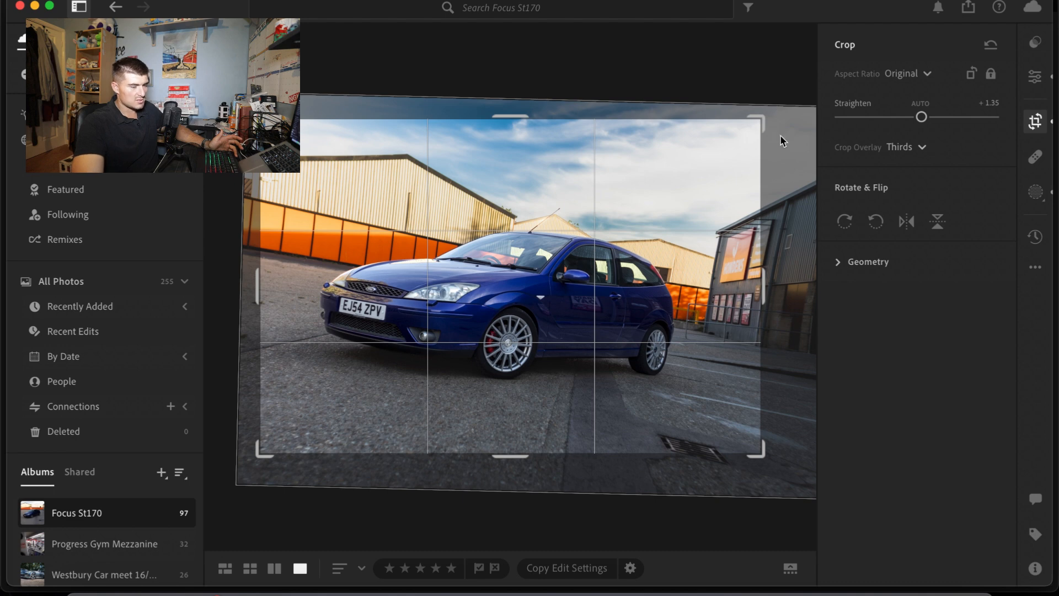
{"action": "key", "text": "Return"}
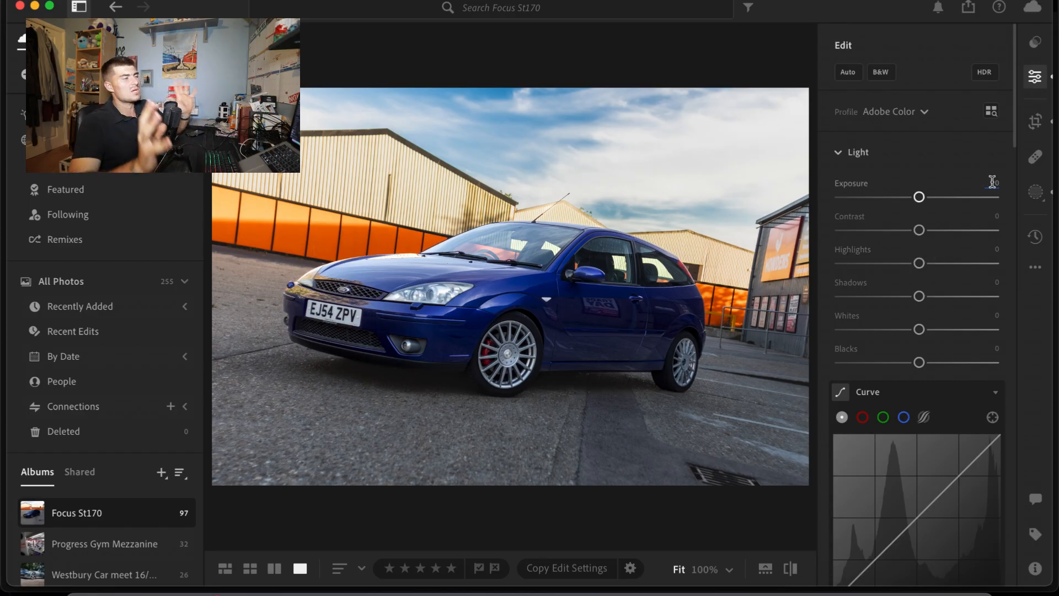
Add a linear gradient mask over the foreground tarmac, running from the photo's bottom edge up to the car's wheels
{"action": "left_click", "coordinate": [1035, 191]}
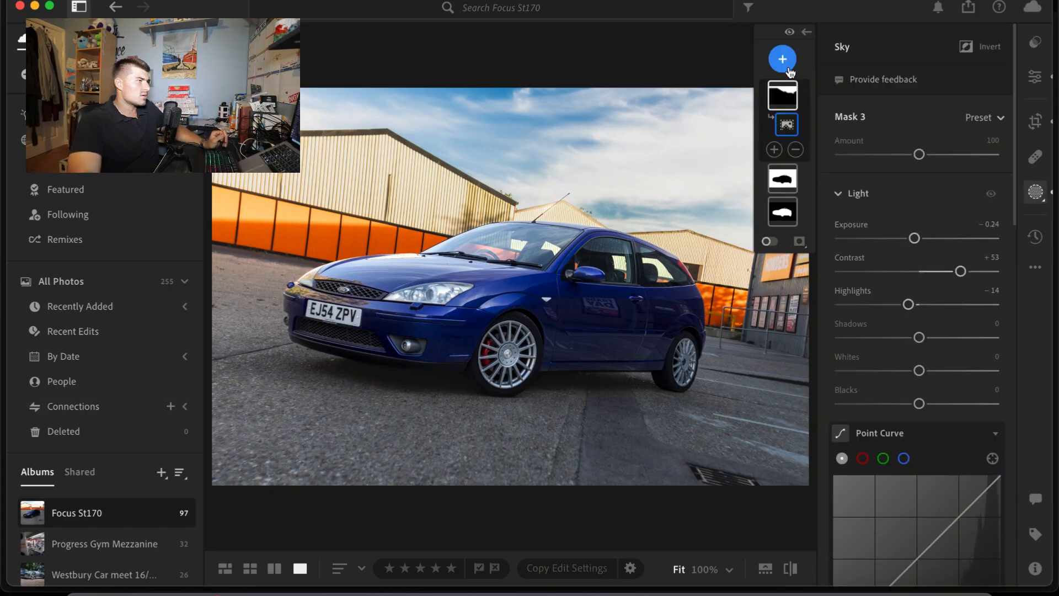
{"action": "left_click", "coordinate": [782, 59]}
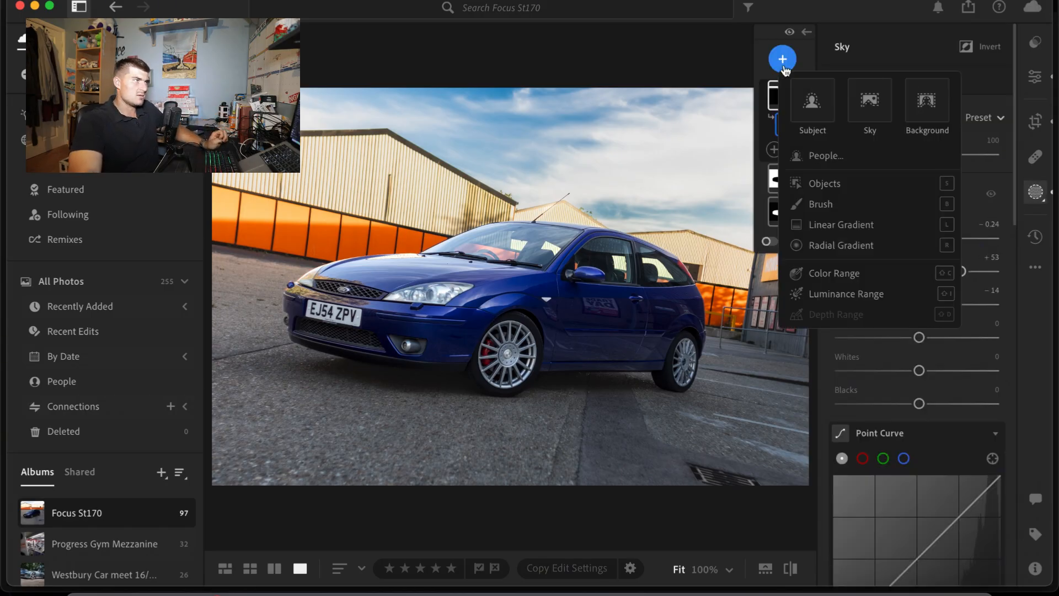
{"action": "left_click", "coordinate": [850, 226]}
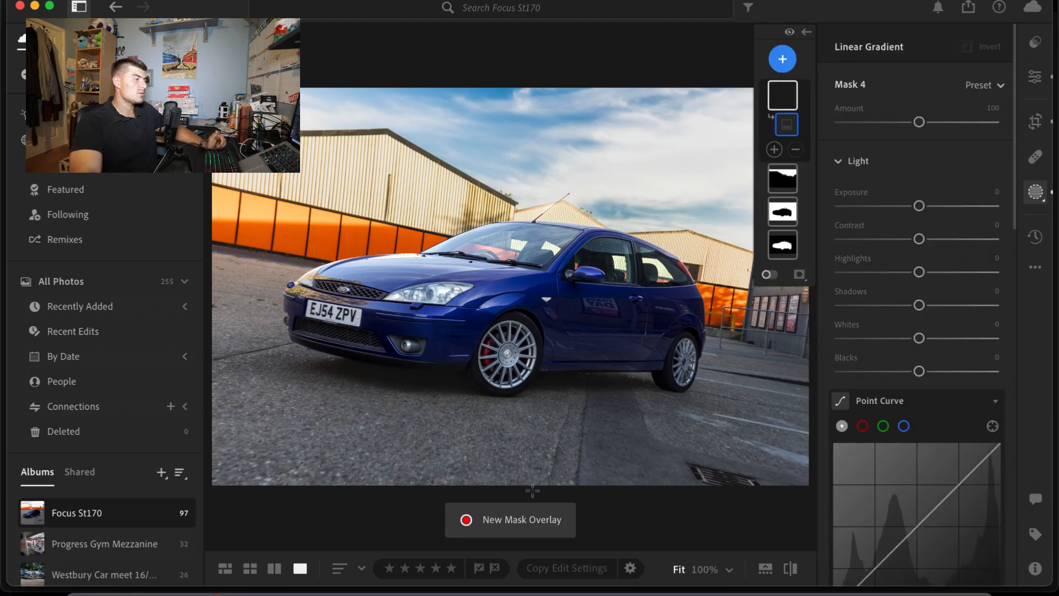
{"action": "left_click_drag", "start_coordinate": [533, 490], "coordinate": [529, 338]}
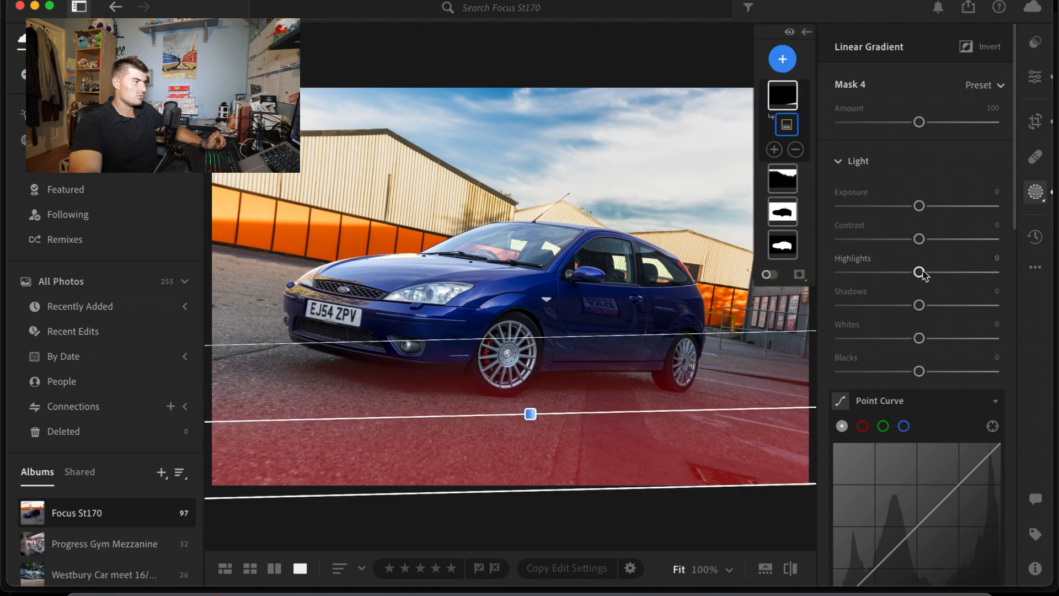
Set the gradient mask's Exposure to −1.48, Texture to −100 and Clarity to +23, lower its Highlights, and compare with the original photo
{"action": "left_click_drag", "start_coordinate": [919, 206], "coordinate": [890, 206]}
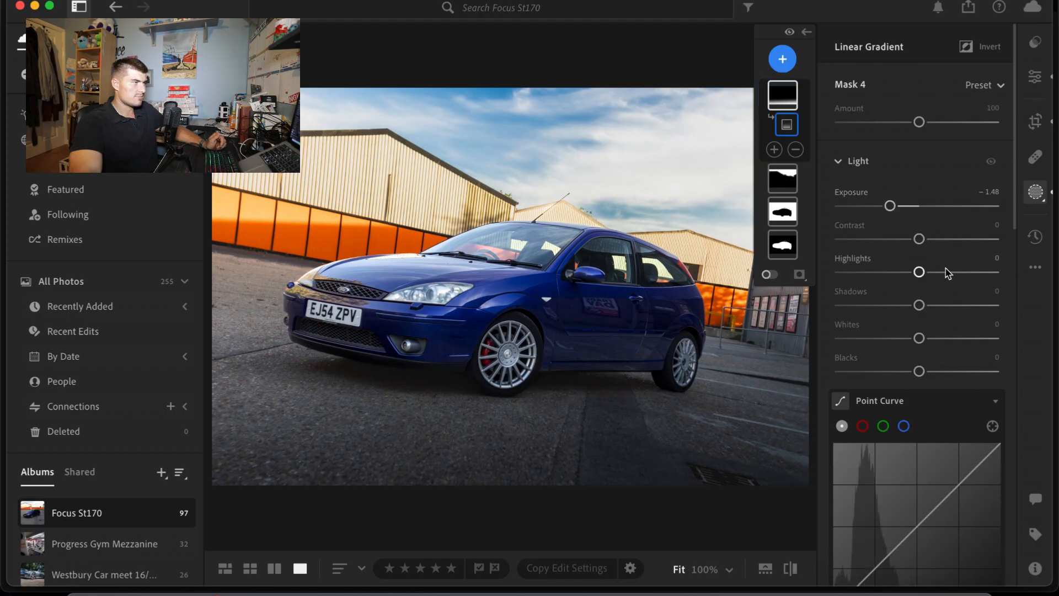
{"action": "left_click_drag", "start_coordinate": [920, 273], "coordinate": [837, 274]}
{"action": "scroll", "coordinate": [924, 341], "scroll_direction": "down", "scroll_amount": 10}
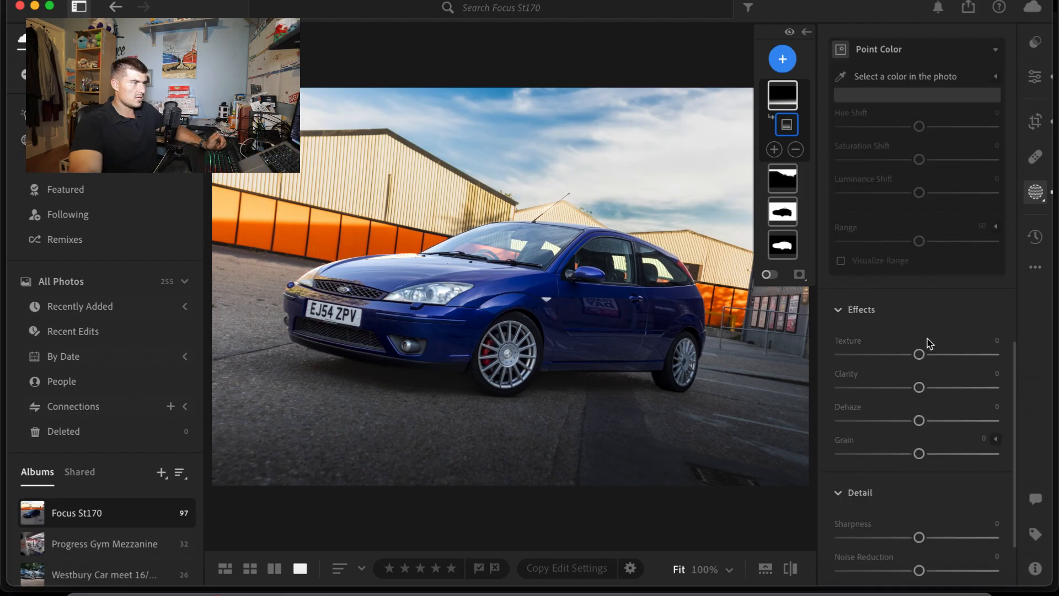
{"action": "scroll", "coordinate": [924, 331], "scroll_direction": "down", "scroll_amount": 4}
{"action": "left_click_drag", "start_coordinate": [919, 248], "coordinate": [821, 256]}
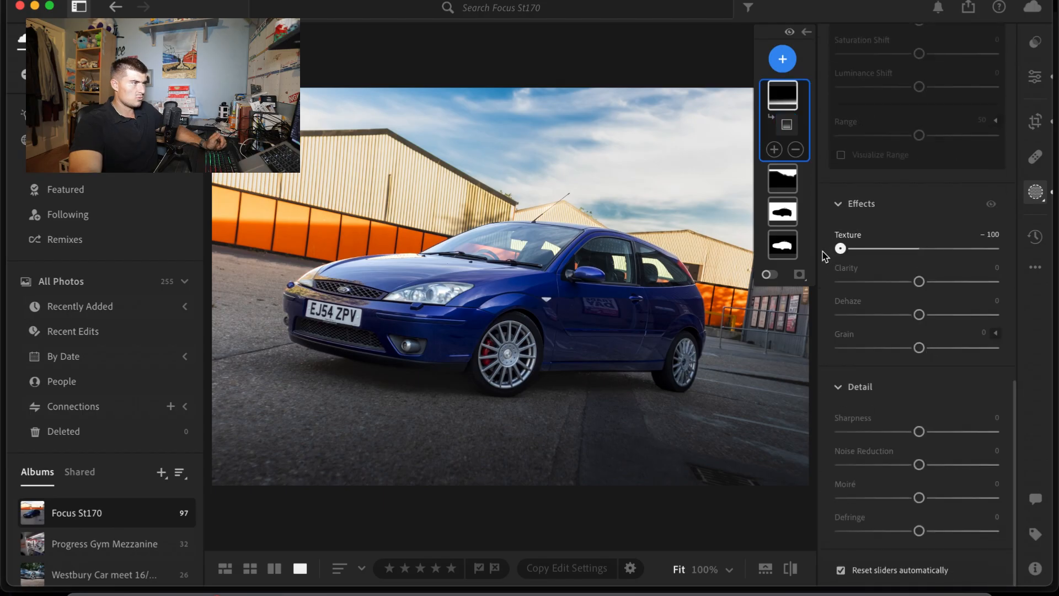
{"action": "left_click_drag", "start_coordinate": [919, 281], "coordinate": [937, 286]}
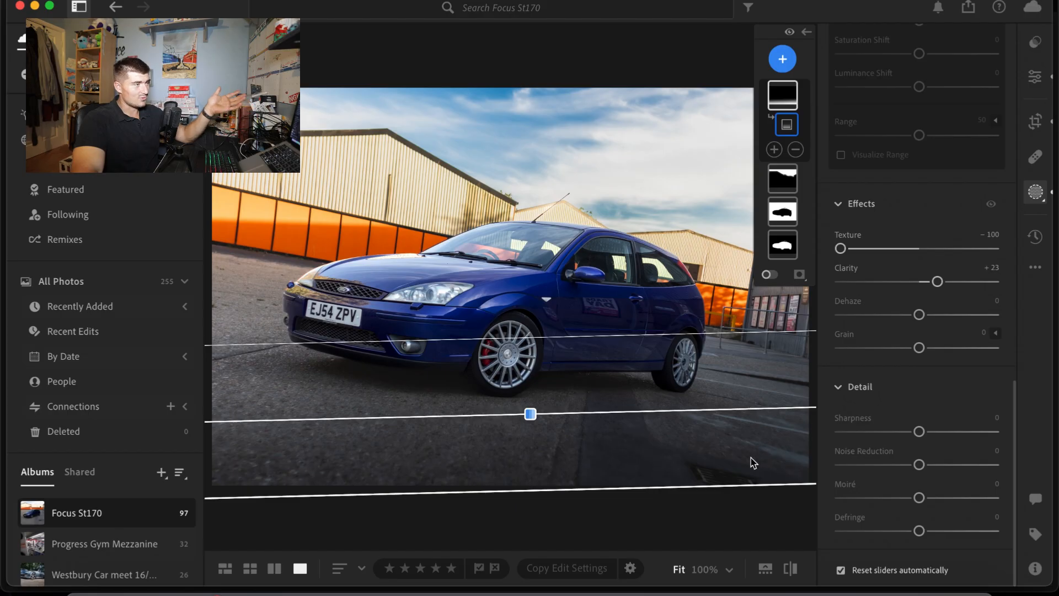
{"action": "left_click", "coordinate": [794, 571]}
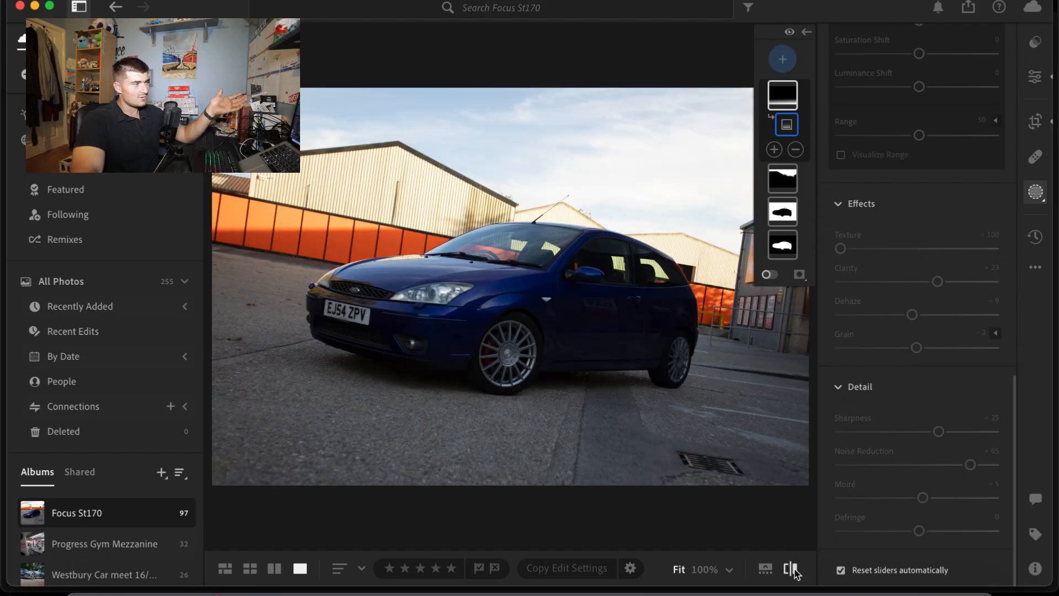
{"action": "left_click", "coordinate": [795, 571]}
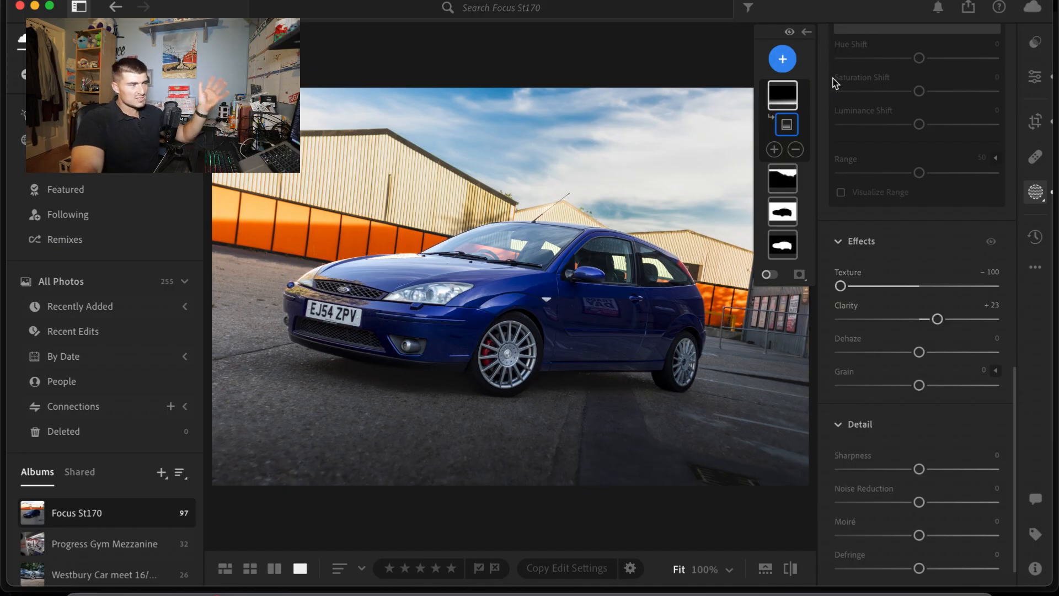
Paint a new brush mask over the ground beneath the car and set its Exposure to −0.44 and Shadows to −53
{"action": "left_click", "coordinate": [782, 63]}
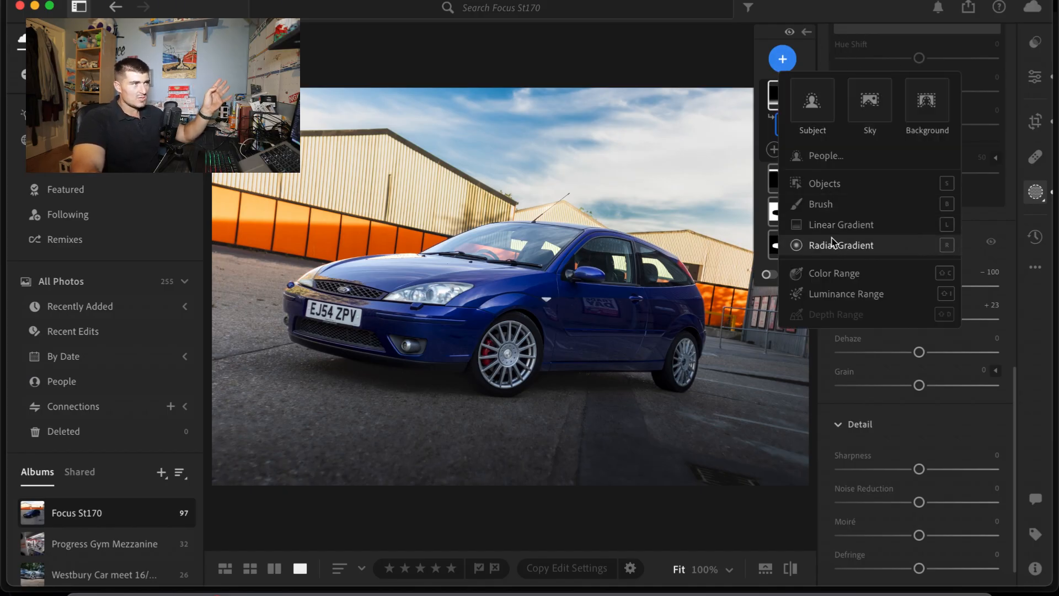
{"action": "left_click", "coordinate": [858, 211]}
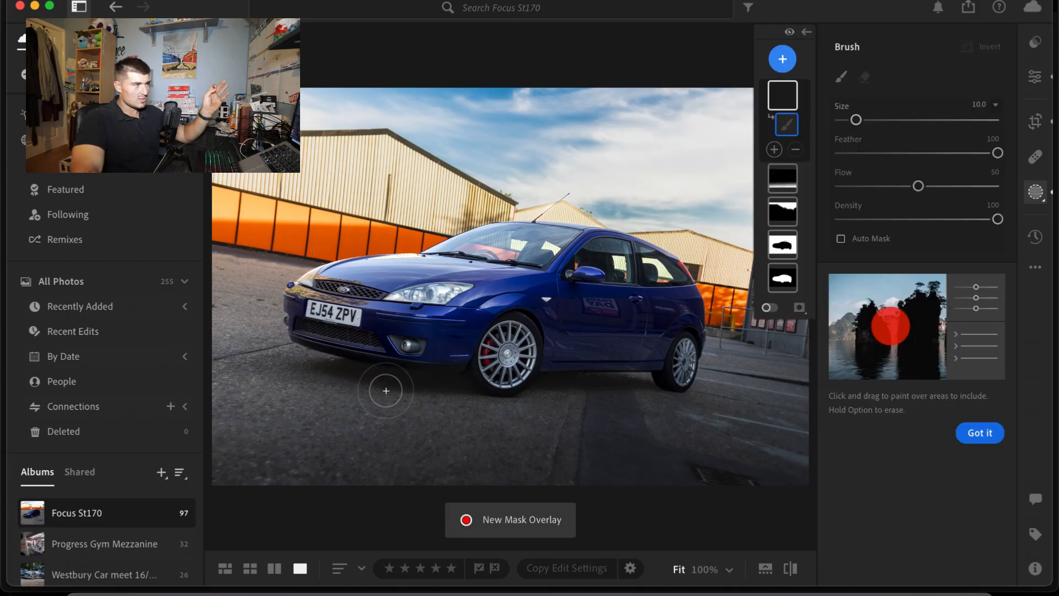
{"action": "left_click_drag", "start_coordinate": [495, 401], "coordinate": [675, 390]}
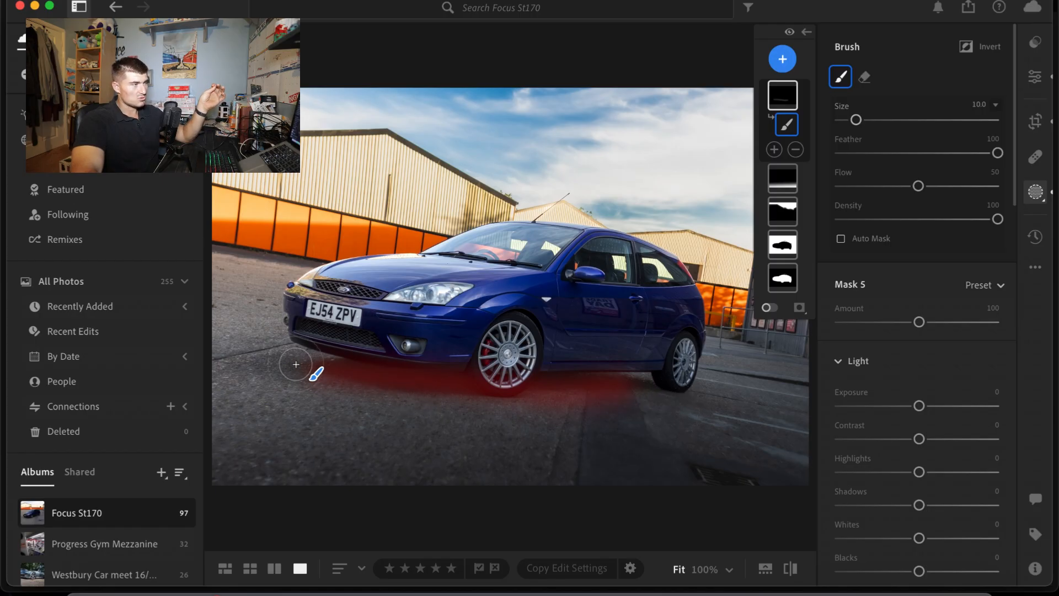
{"action": "mouse_move", "coordinate": [296, 364]}
{"action": "left_mouse_down"}
{"action": "mouse_move", "coordinate": [445, 402]}
{"action": "mouse_move", "coordinate": [626, 404]}
{"action": "mouse_move", "coordinate": [690, 386]}
{"action": "left_mouse_up"}
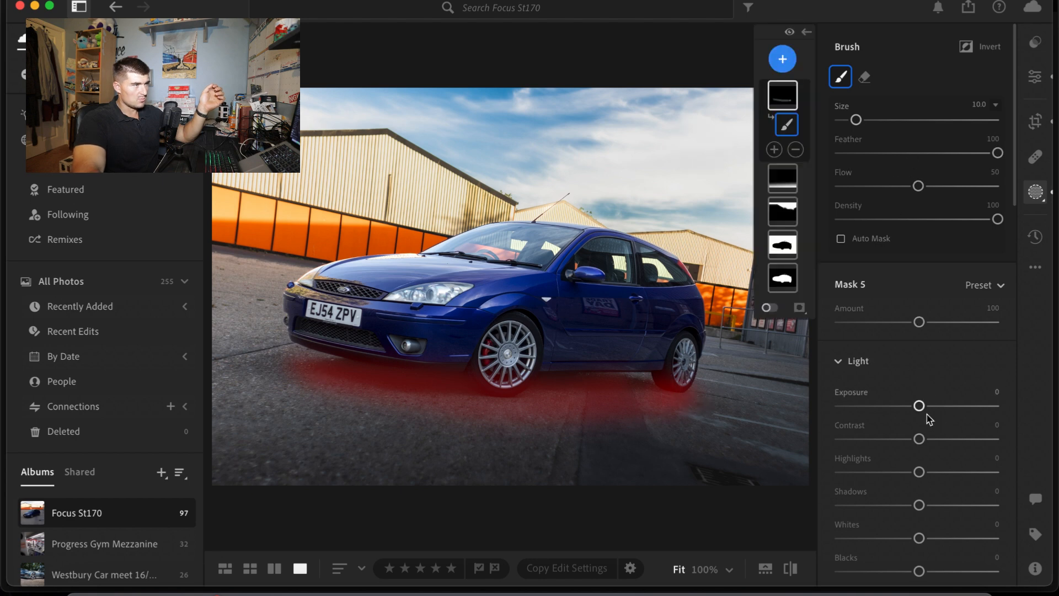
{"action": "left_click_drag", "start_coordinate": [925, 415], "coordinate": [916, 414]}
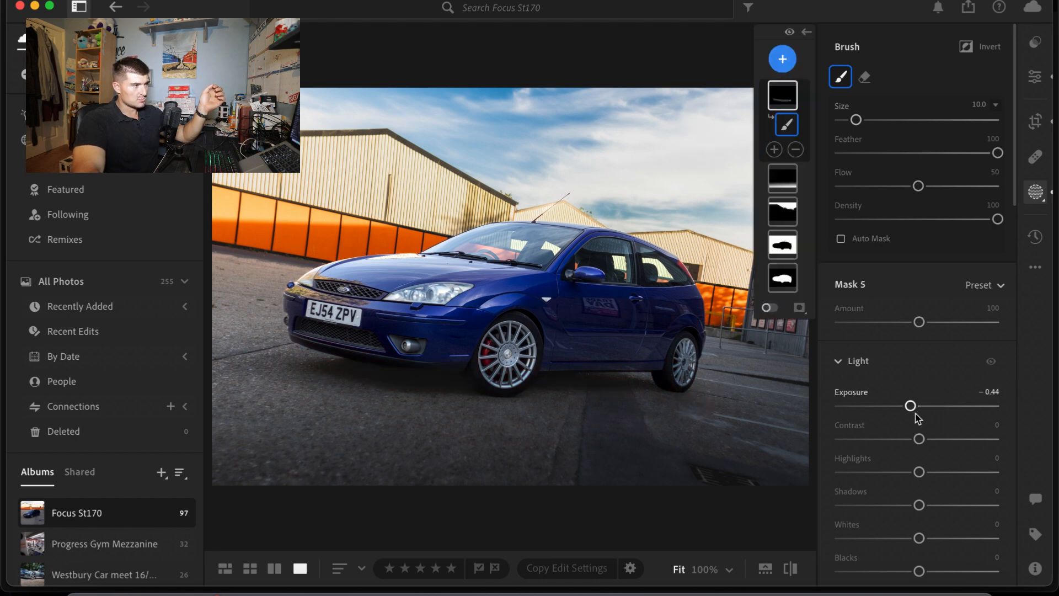
{"action": "left_click_drag", "start_coordinate": [919, 505], "coordinate": [888, 508]}
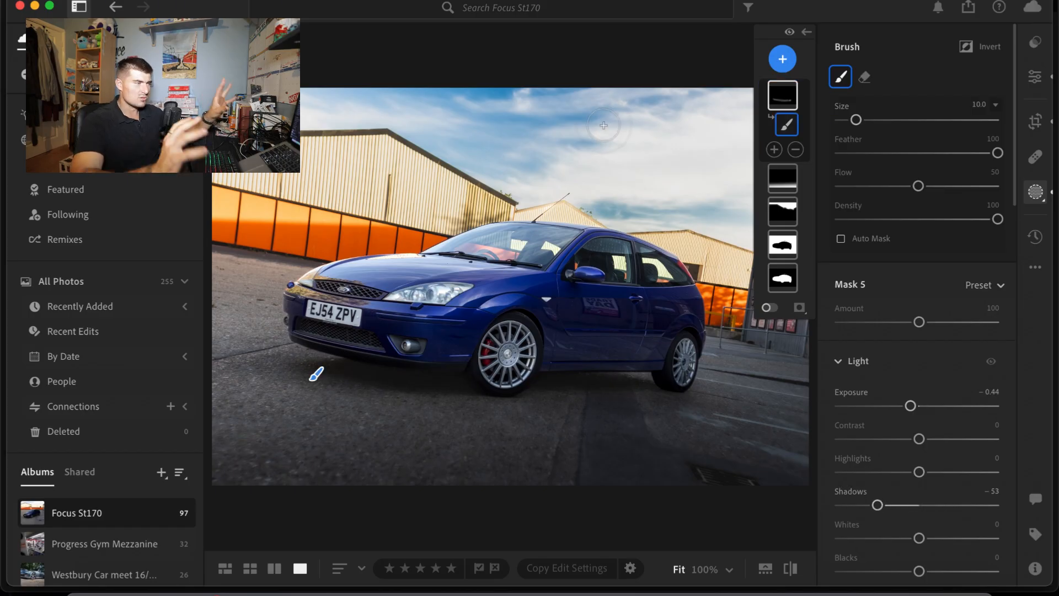
Add a radial gradient mask over the background just behind the car's rear end and set its Exposure to +0.40
{"action": "left_click", "coordinate": [782, 58]}
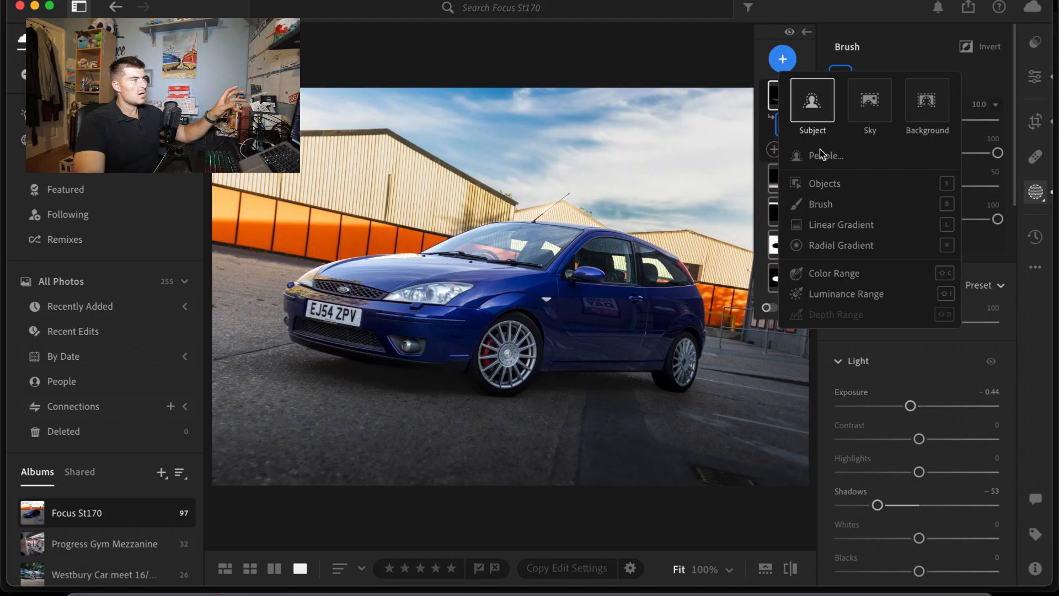
{"action": "left_click", "coordinate": [850, 246]}
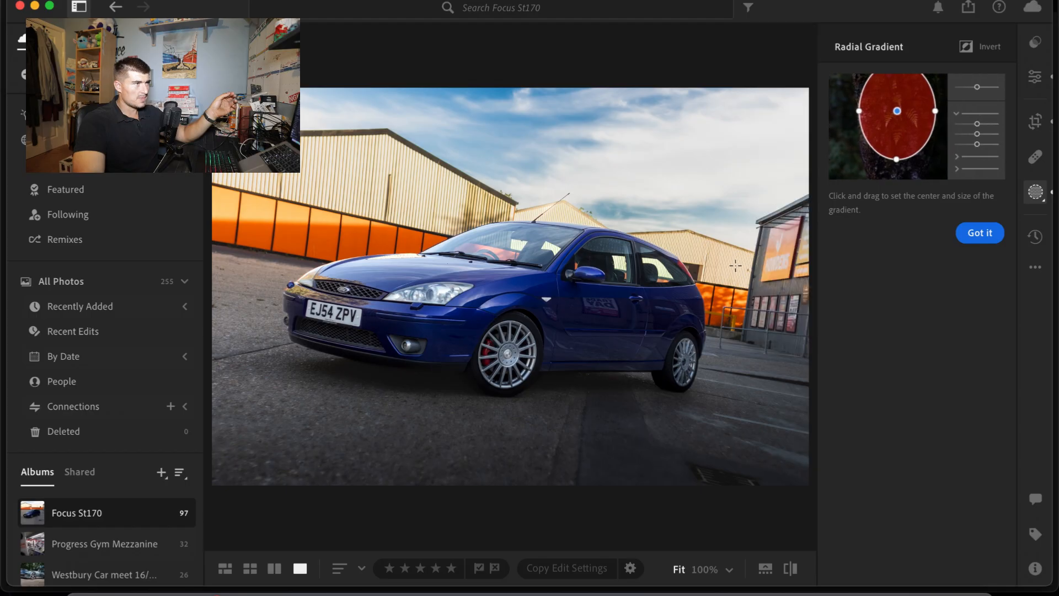
{"action": "left_click_drag", "start_coordinate": [740, 263], "coordinate": [739, 326]}
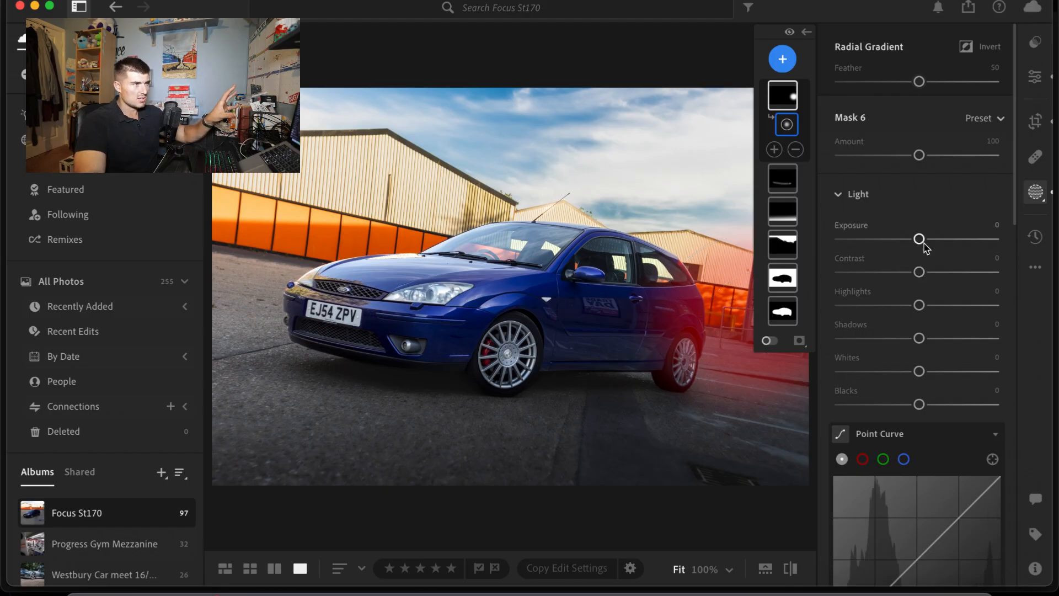
{"action": "left_click_drag", "start_coordinate": [920, 240], "coordinate": [933, 245]}
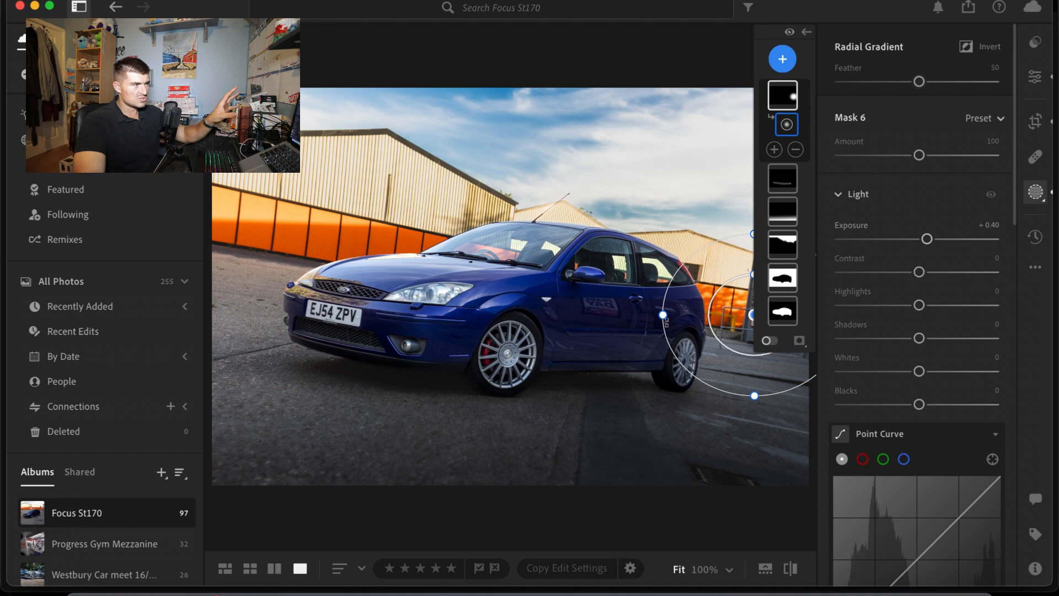
Widen the radial gradient, shift it slightly down towards the car's rear, and set its Exposure to +0.48
{"action": "left_click_drag", "start_coordinate": [662, 320], "coordinate": [620, 325]}
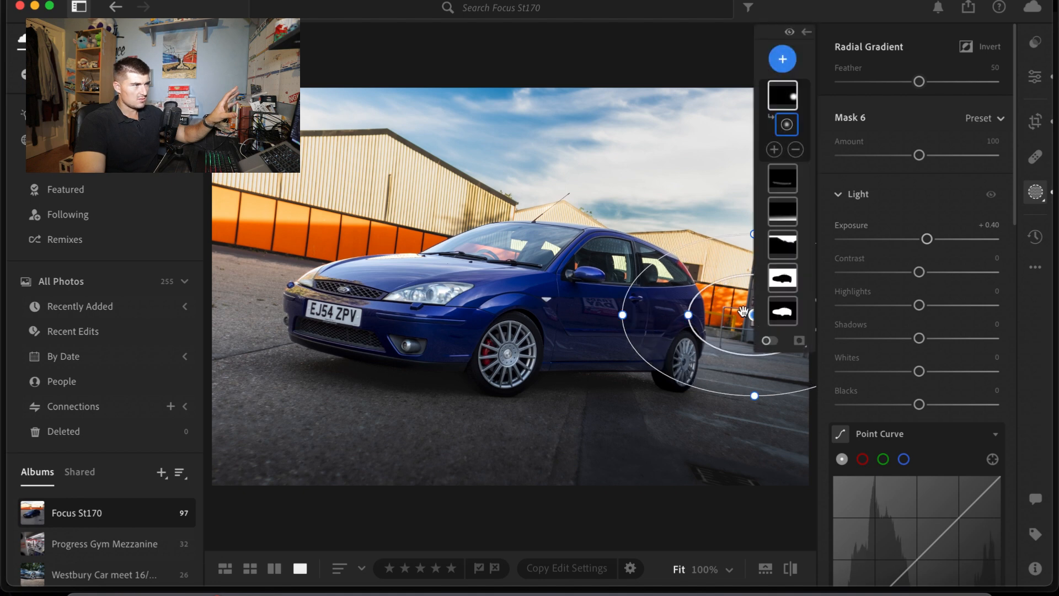
{"action": "left_click_drag", "start_coordinate": [747, 322], "coordinate": [799, 315]}
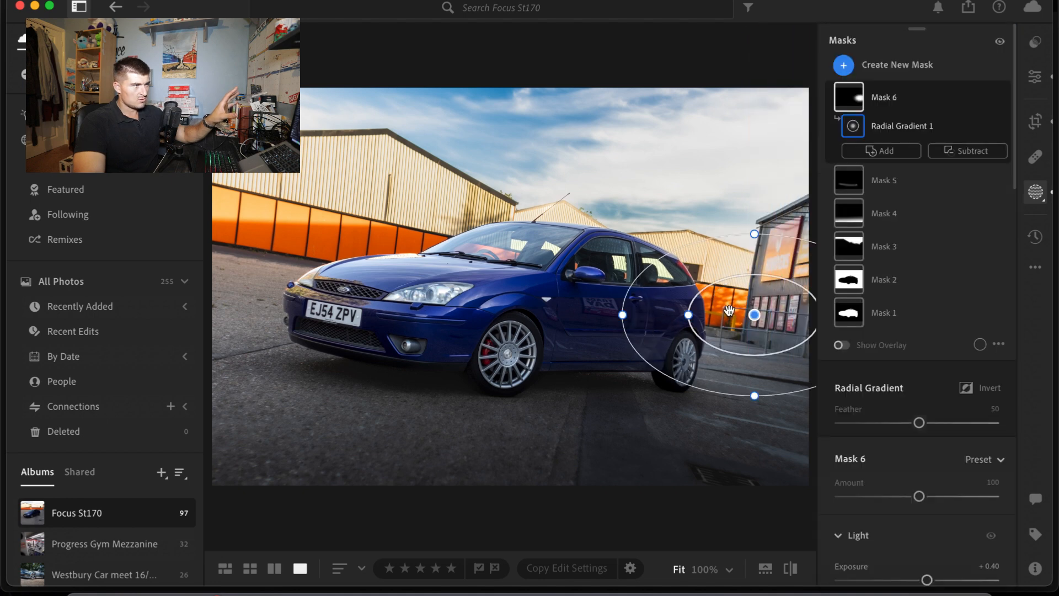
{"action": "left_click_drag", "start_coordinate": [730, 315], "coordinate": [712, 321]}
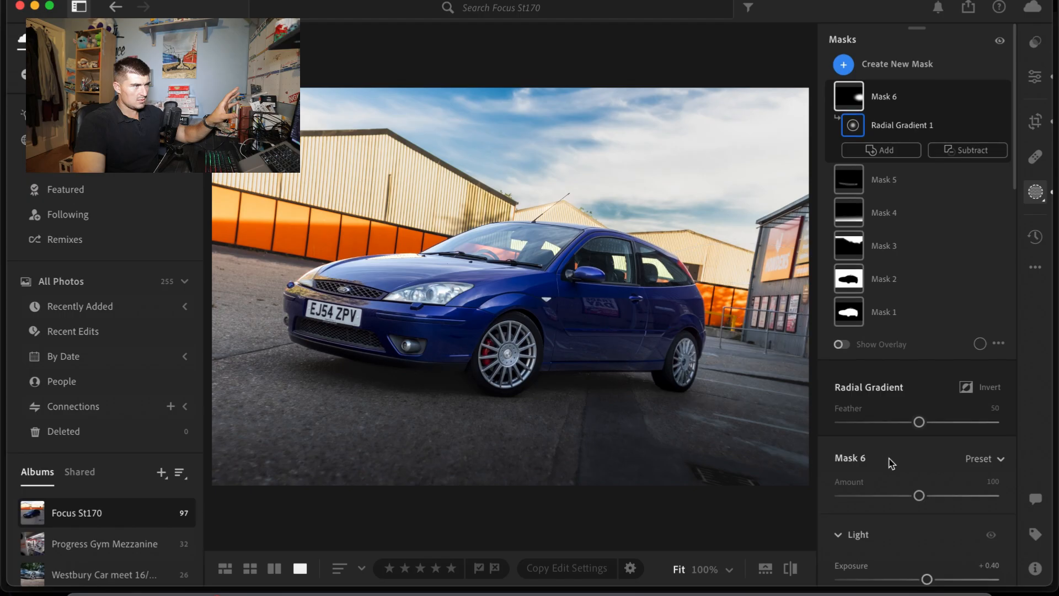
{"action": "scroll", "coordinate": [910, 524], "scroll_direction": "down", "scroll_amount": 1}
{"action": "left_click_drag", "start_coordinate": [928, 554], "coordinate": [938, 556]}
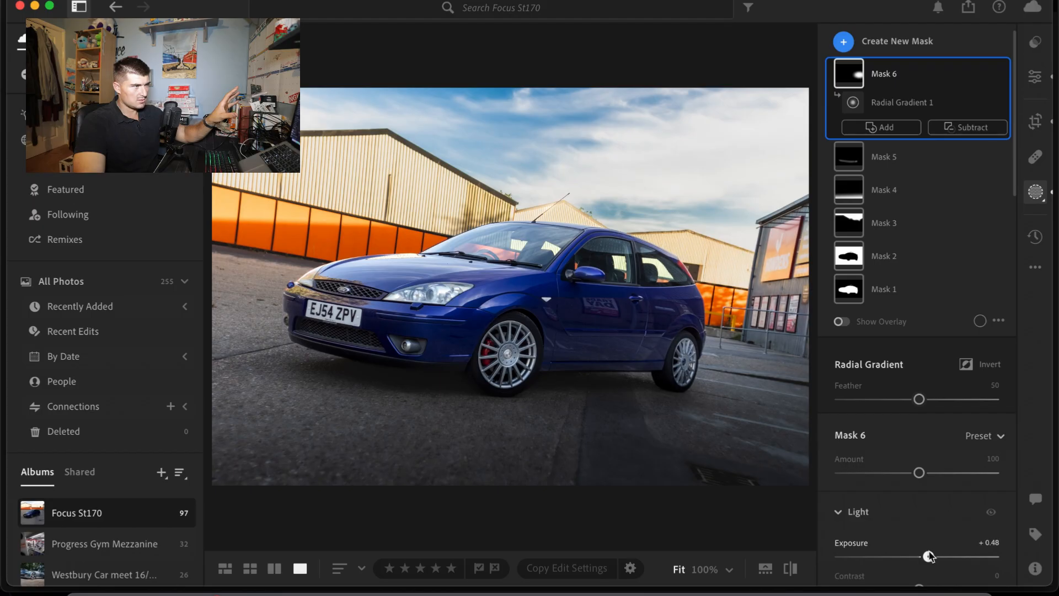
{"action": "scroll", "coordinate": [890, 420], "scroll_direction": "down", "scroll_amount": 4}
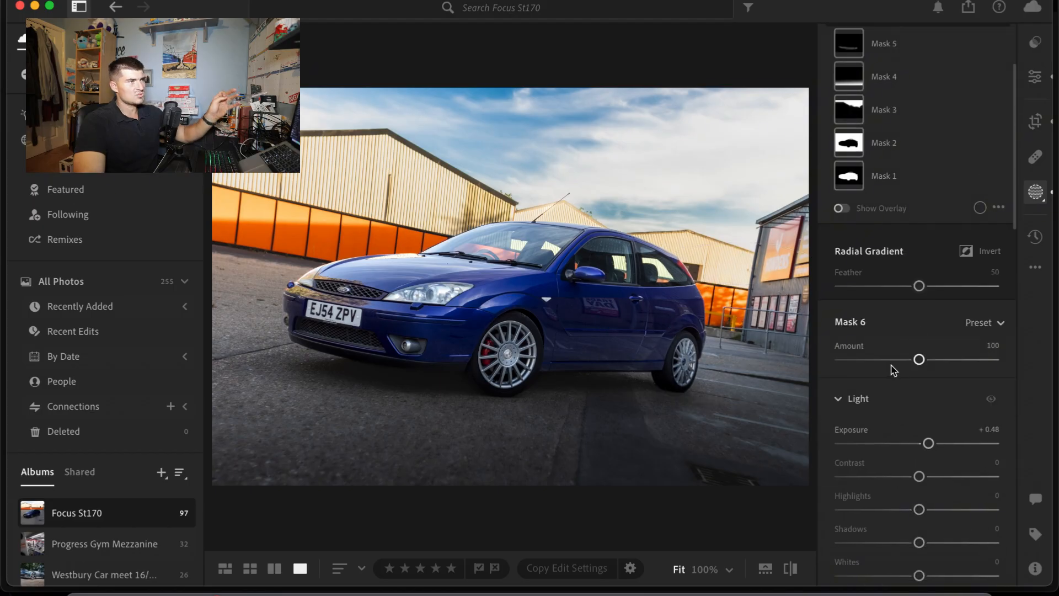
{"action": "scroll", "coordinate": [894, 371], "scroll_direction": "up", "scroll_amount": 3}
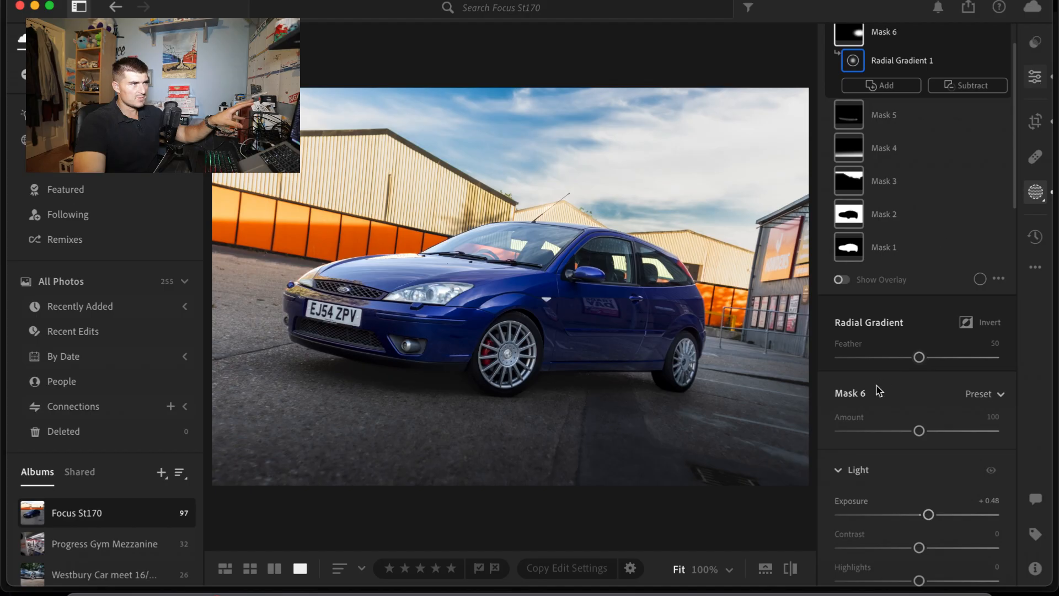
{"action": "key", "text": "e"}
{"action": "scroll", "coordinate": [891, 385], "scroll_direction": "down", "scroll_amount": 18}
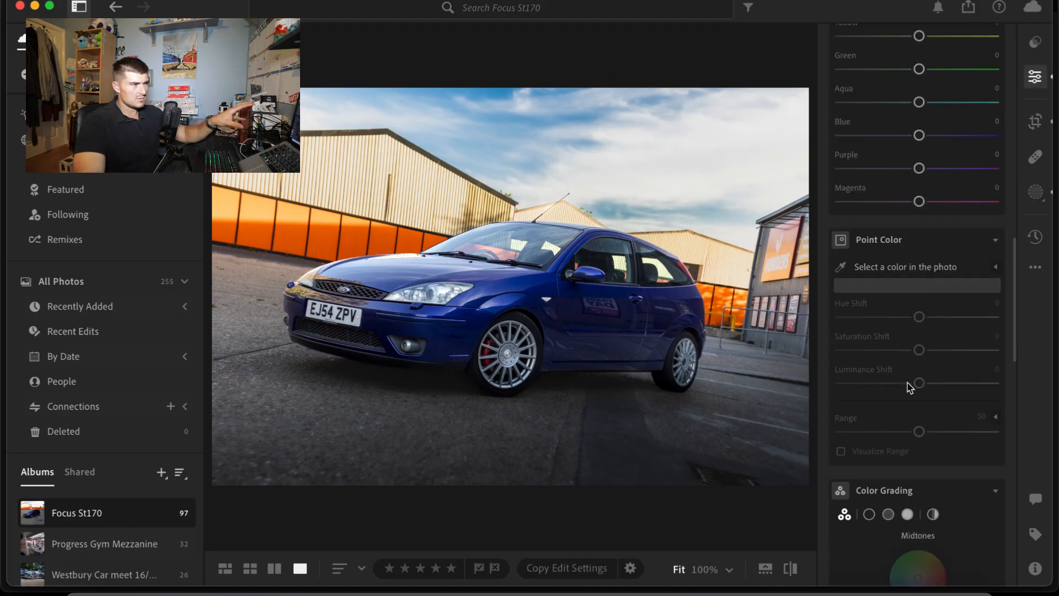
{"action": "scroll", "coordinate": [908, 386], "scroll_direction": "down", "scroll_amount": 12}
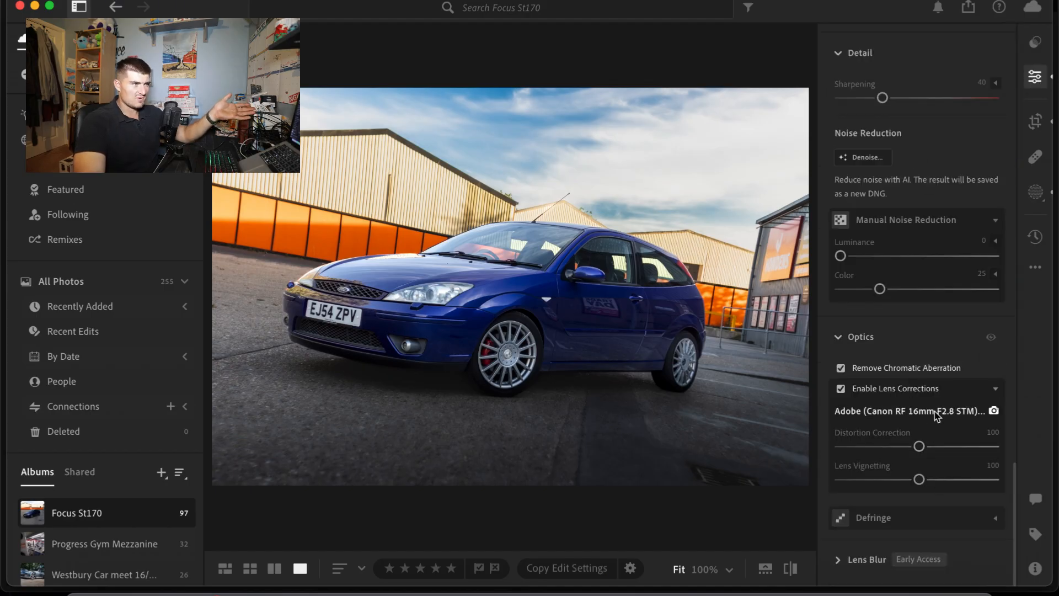
{"action": "left_click", "coordinate": [941, 415]}
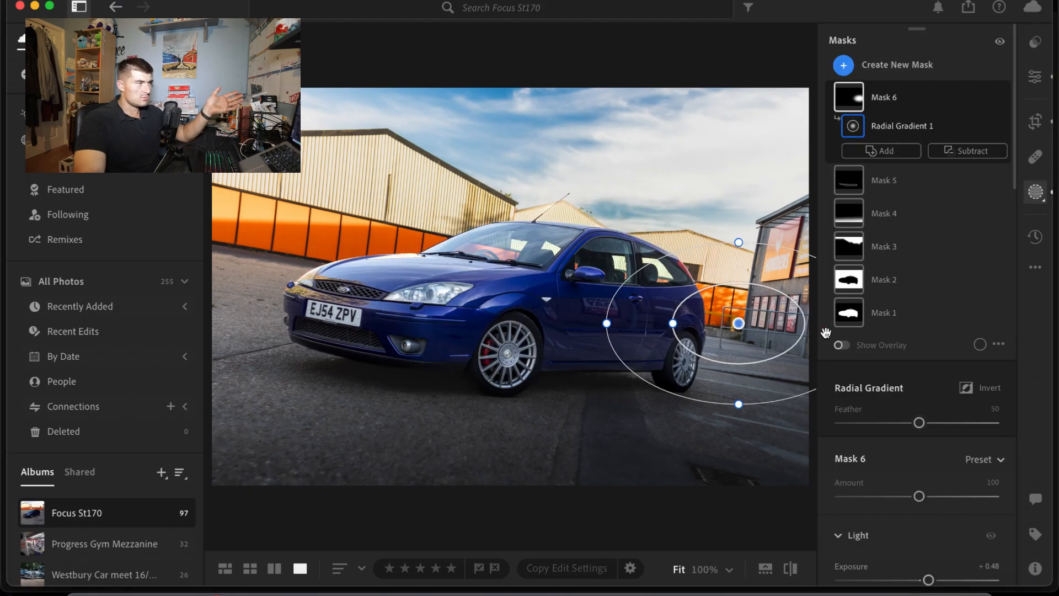
{"action": "left_click", "coordinate": [1042, 79]}
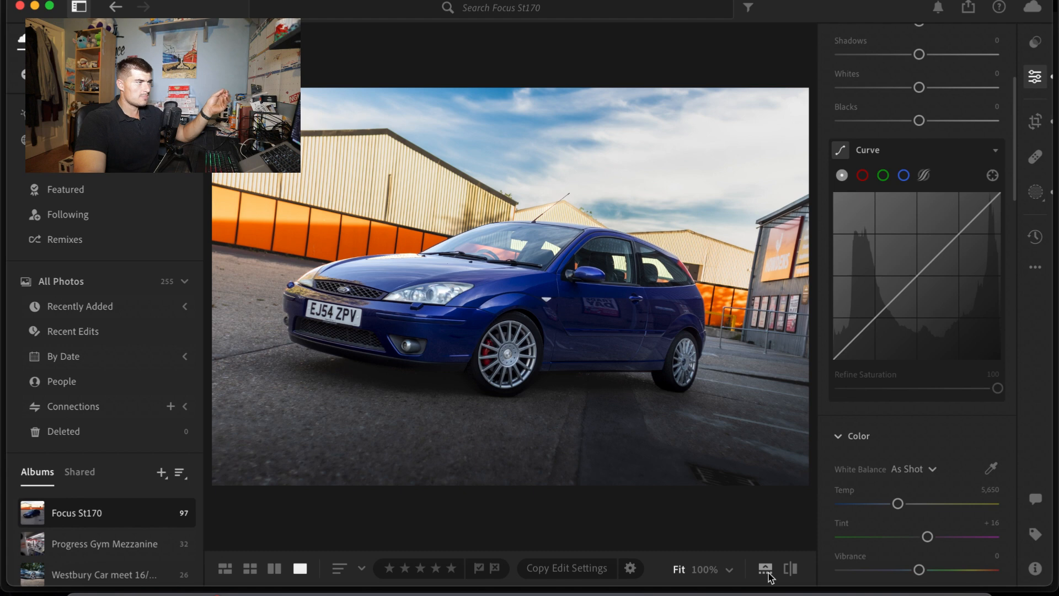
Hide the editing controls to enlarge the photo and compare the finished edit with the original photo
{"action": "left_click", "coordinate": [1034, 79]}
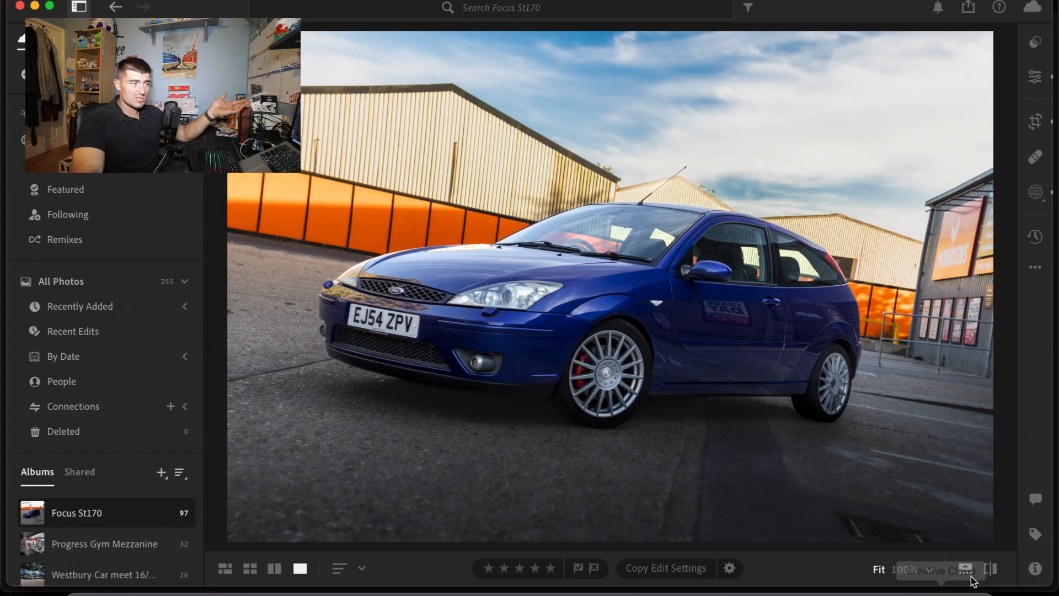
{"action": "left_click", "coordinate": [993, 570]}
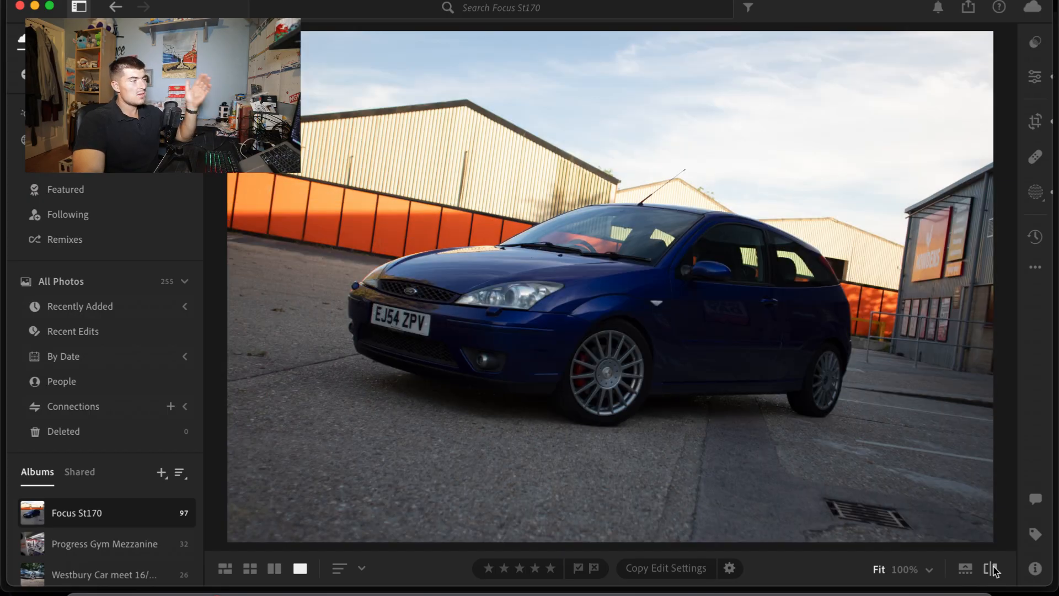
{"action": "left_click", "coordinate": [992, 570]}
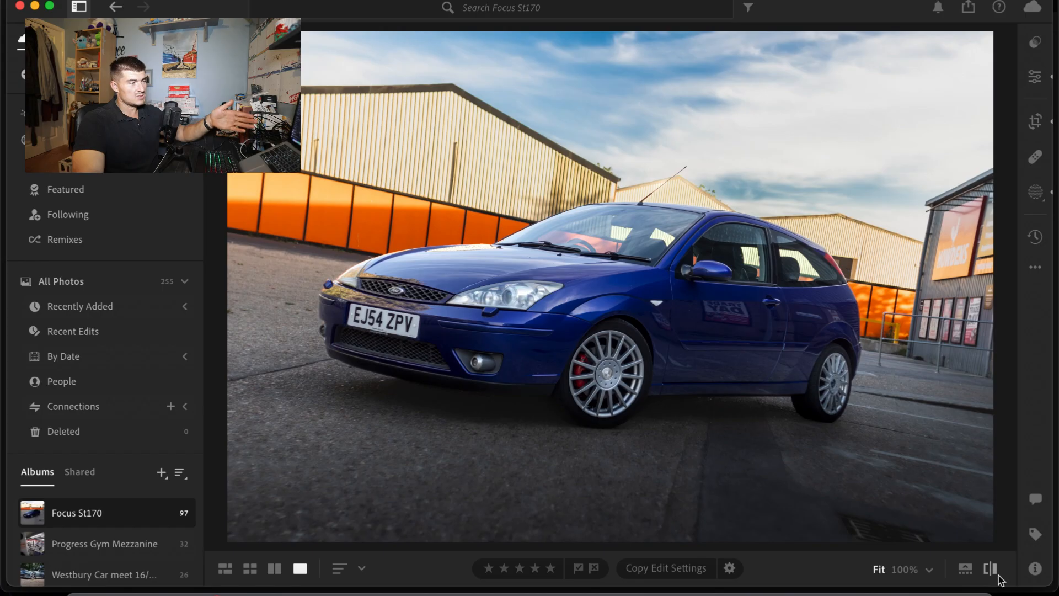